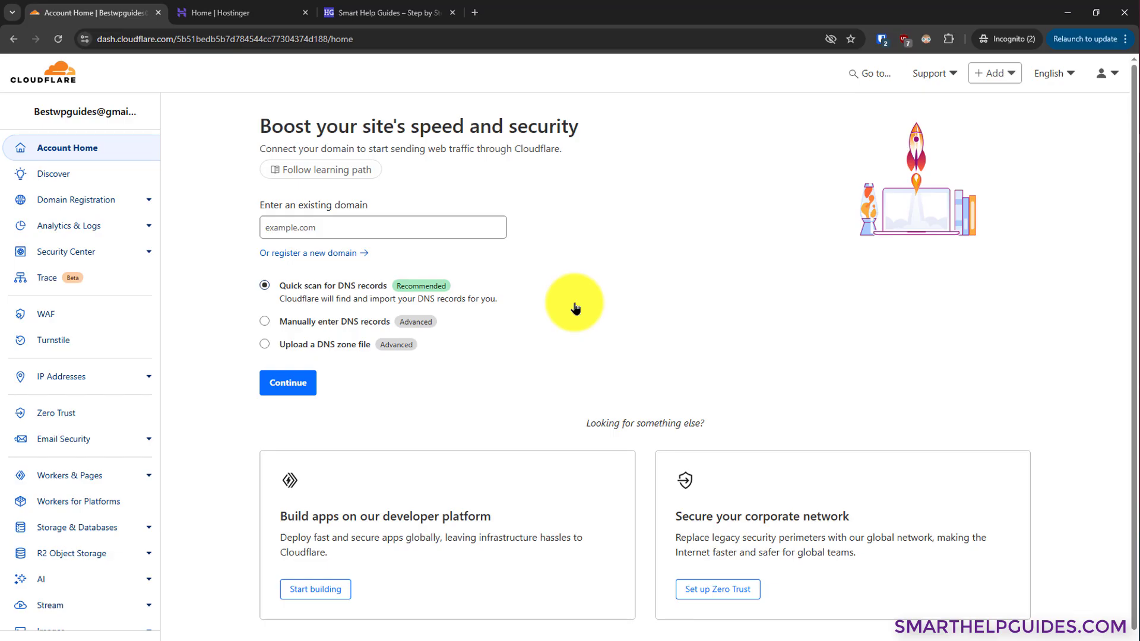
- Start connecting an existing domain and paste in mynewbusiness.shop, copied from Hostinger
left_click(1000, 75)
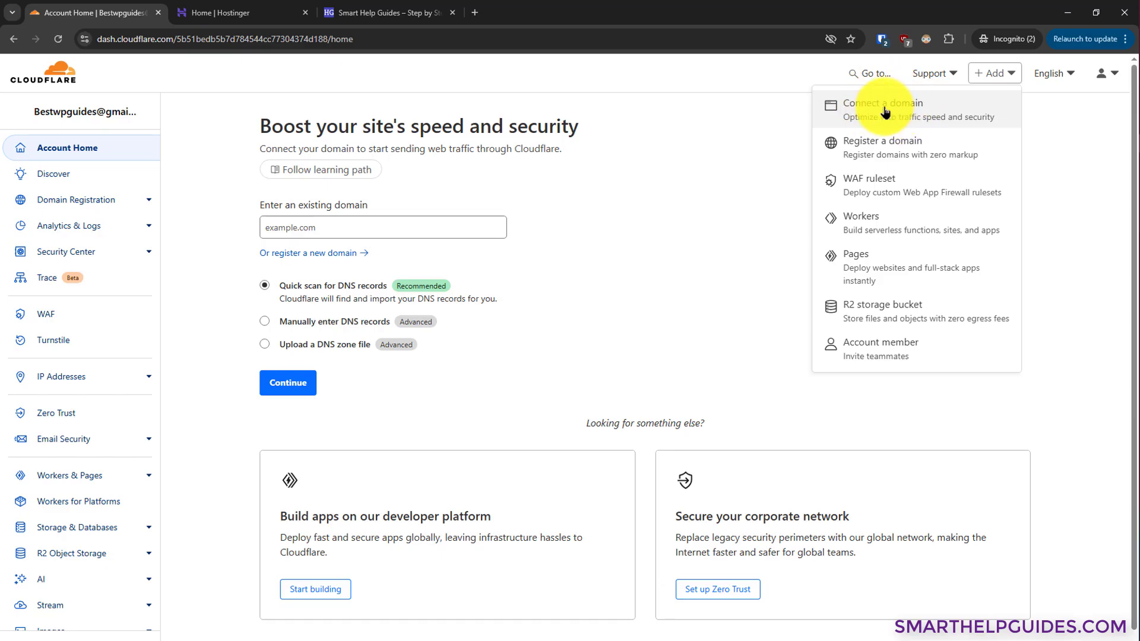
left_click(840, 104)
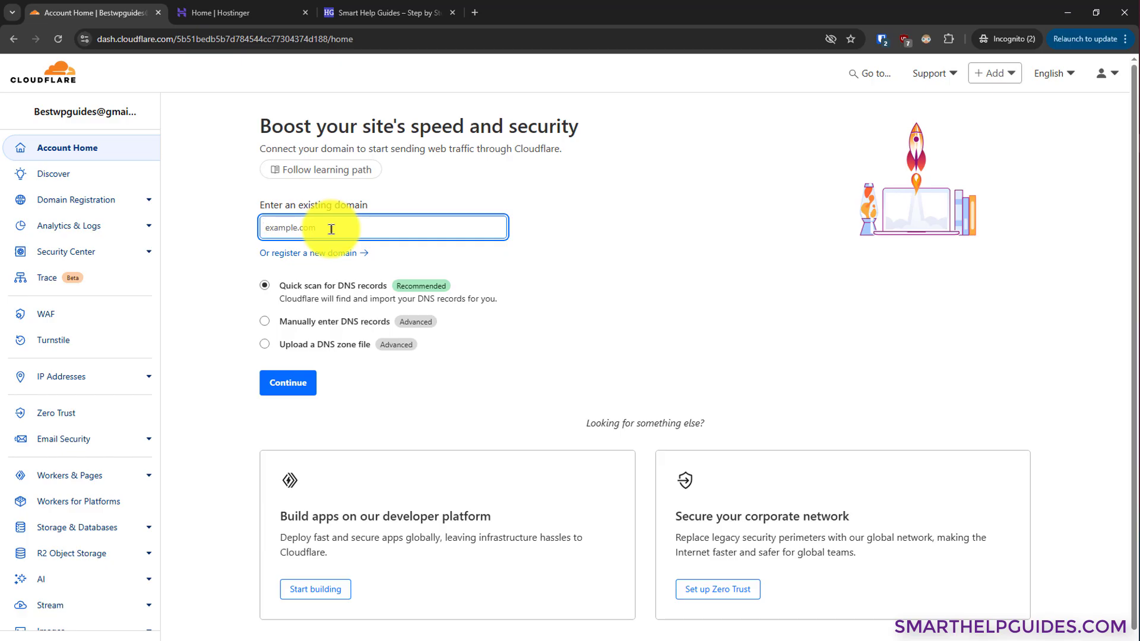
left_click(237, 12)
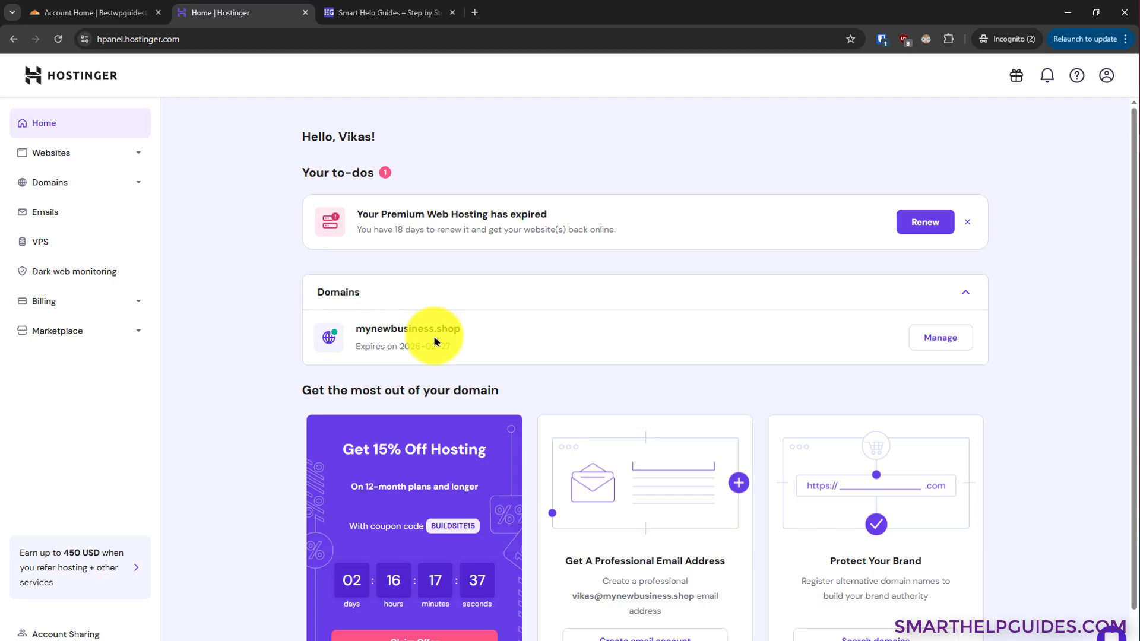
left_click_drag(463, 328, 358, 342)
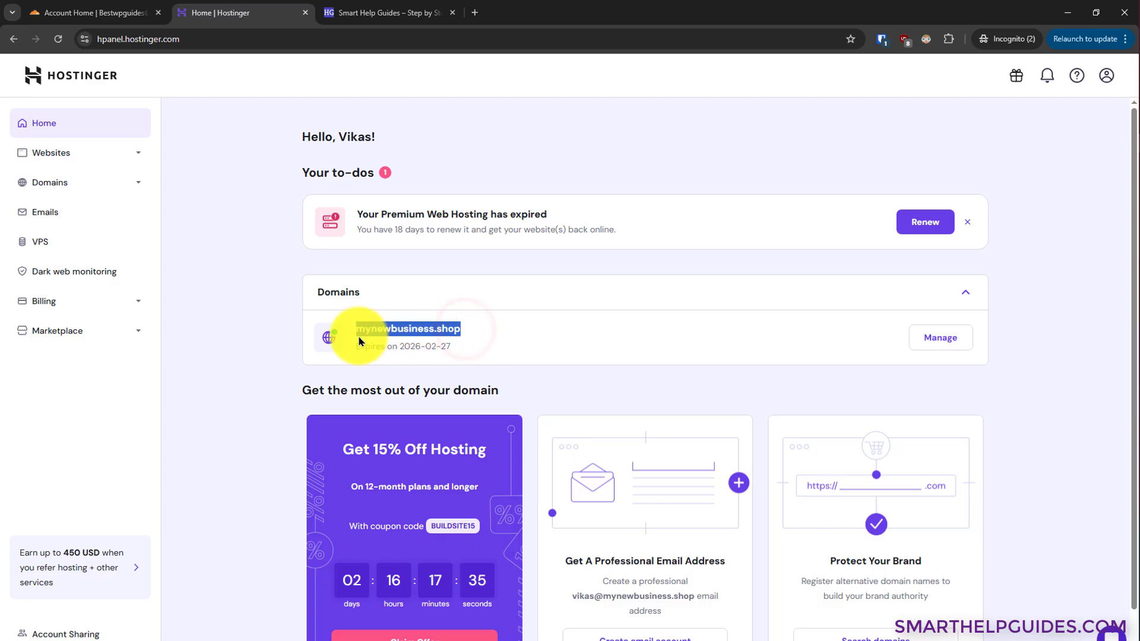
key("ctrl+c")
key("ctrl+shift+Tab")
key("ctrl+v")
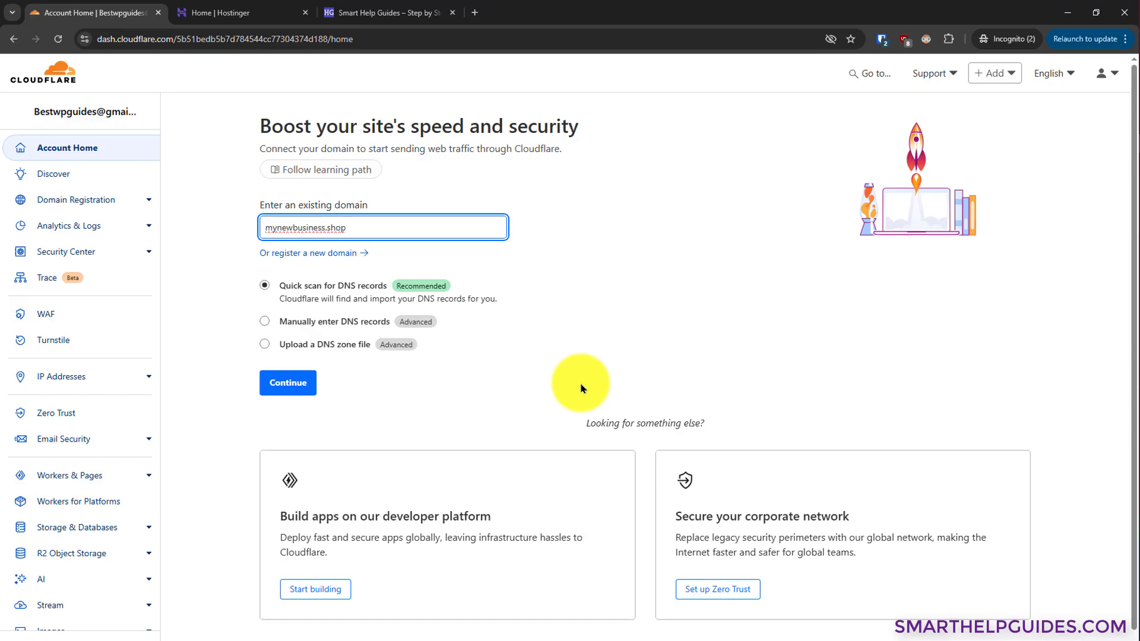
- Continue with the quick DNS scan and choose the Free $0 plan
left_click(289, 385)
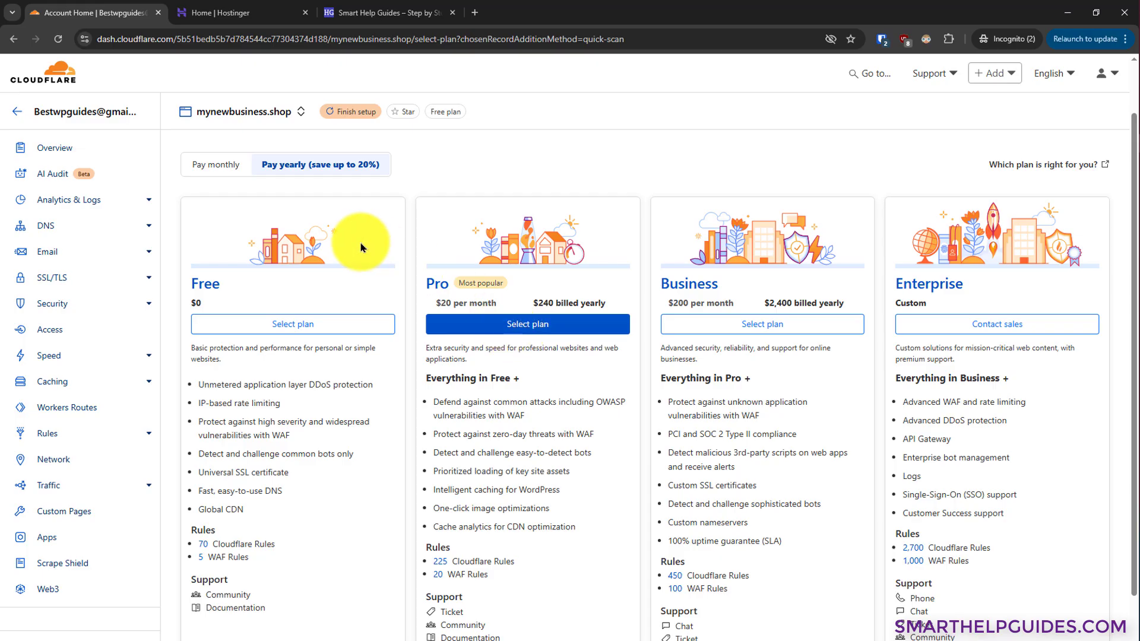
left_click(265, 325)
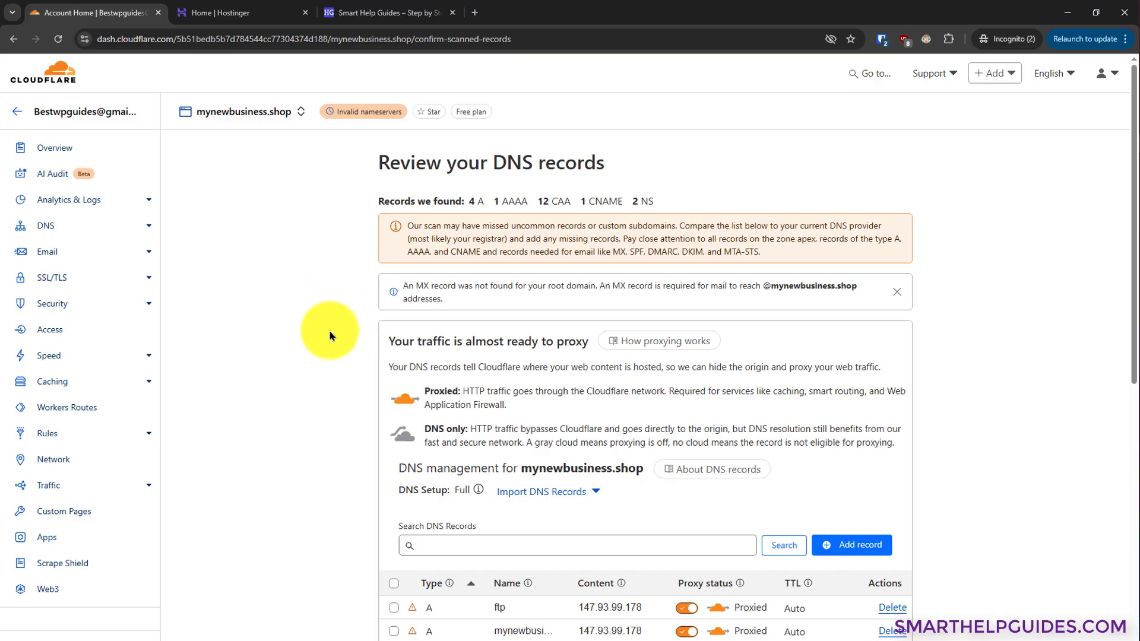
- Scroll through the scanned records, inspecting the second A record and the AAAA record
scroll(328, 331, "down", 6)
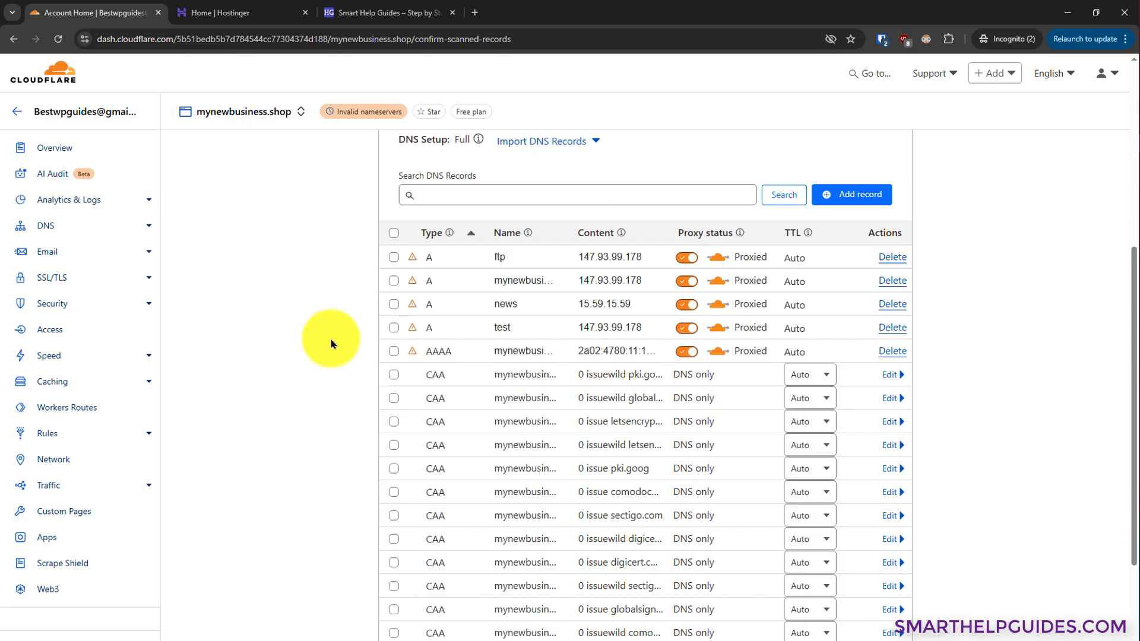
scroll(331, 344, "down", 1)
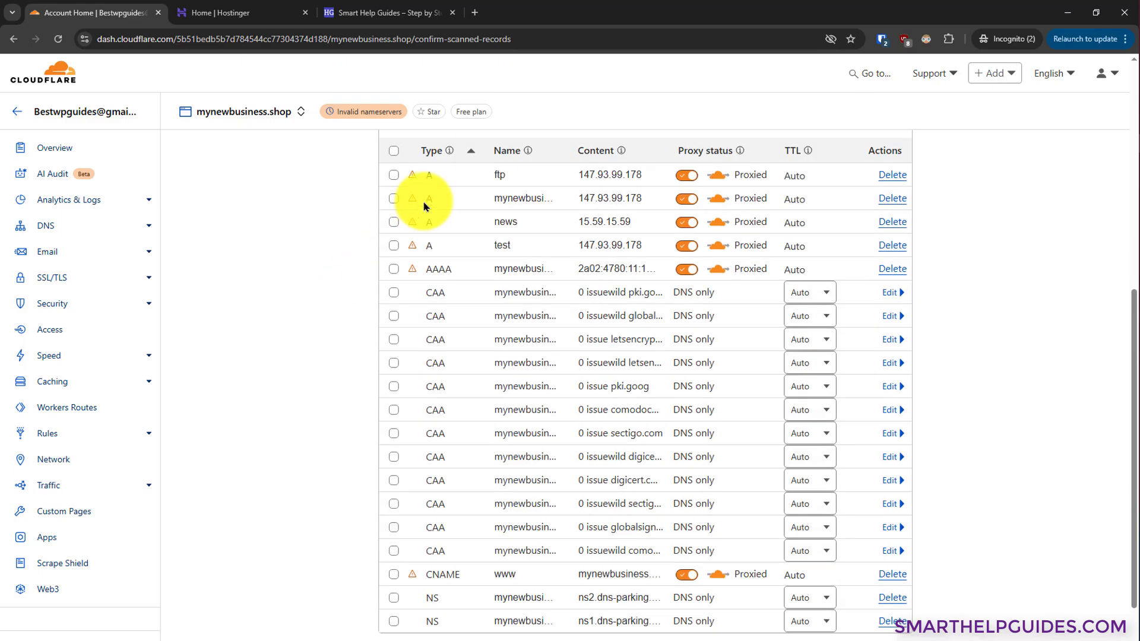
left_click(492, 198)
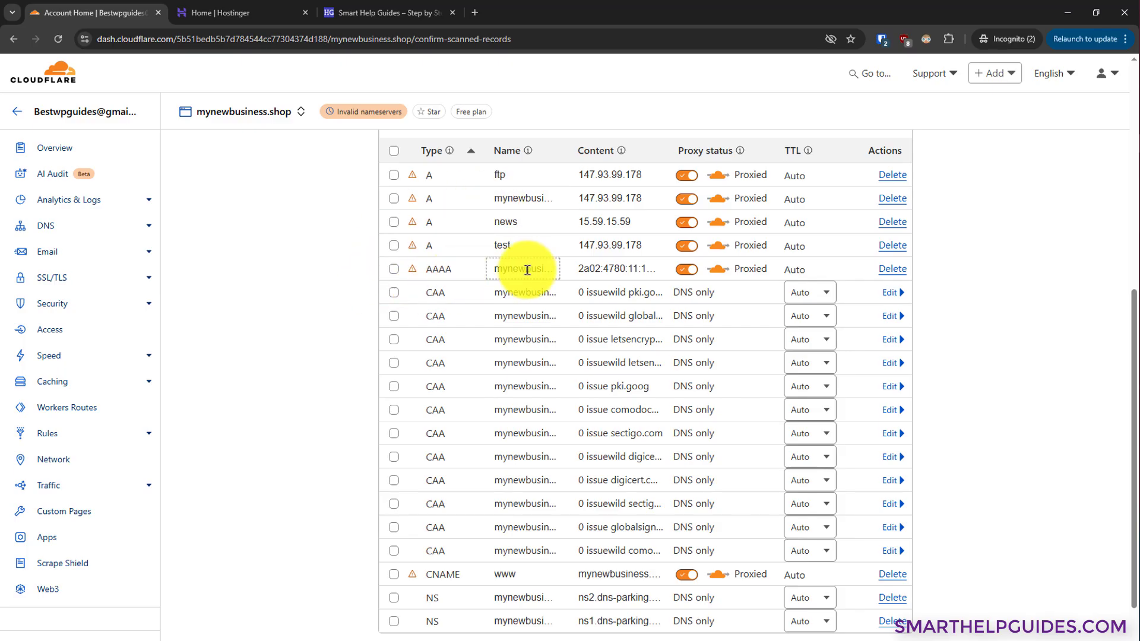
left_click(612, 271)
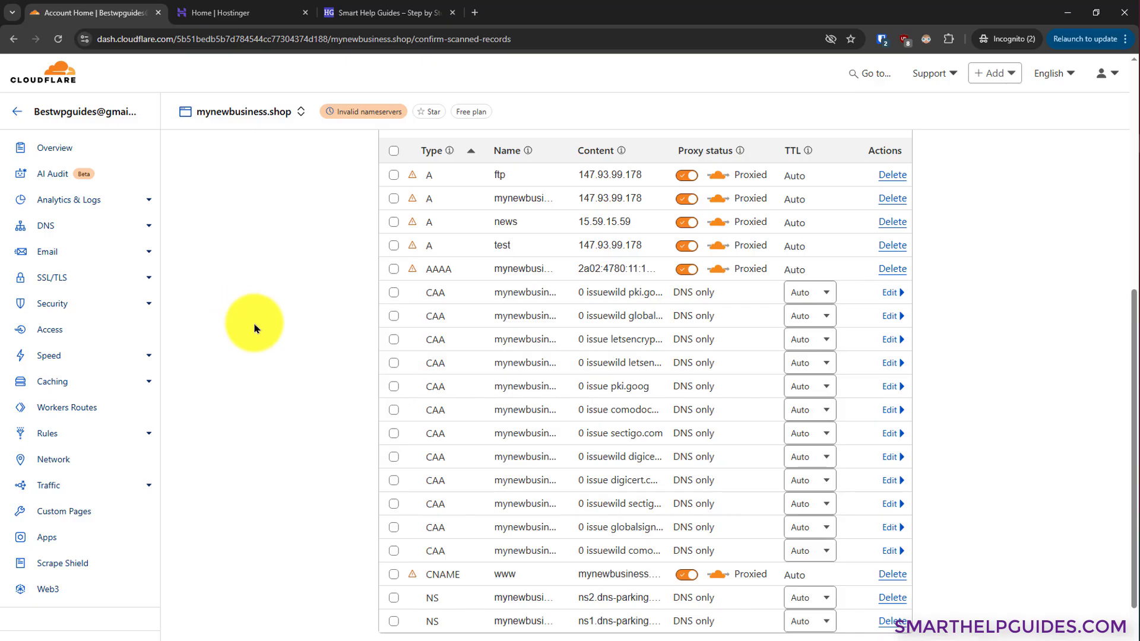
scroll(256, 327, "up", 1)
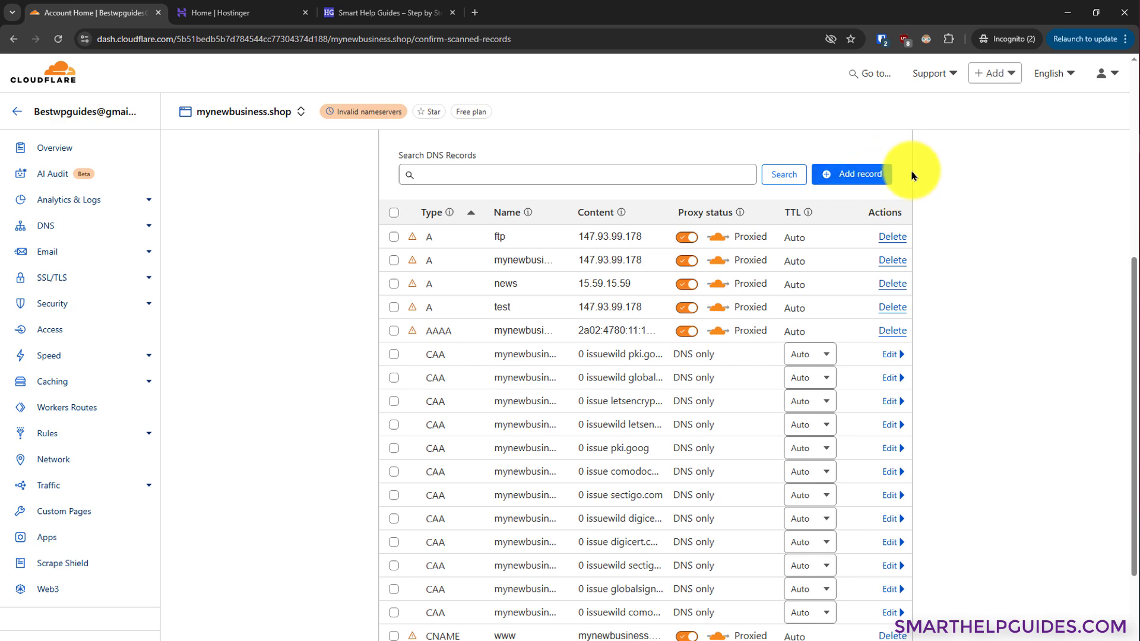
scroll(329, 320, "down", 3)
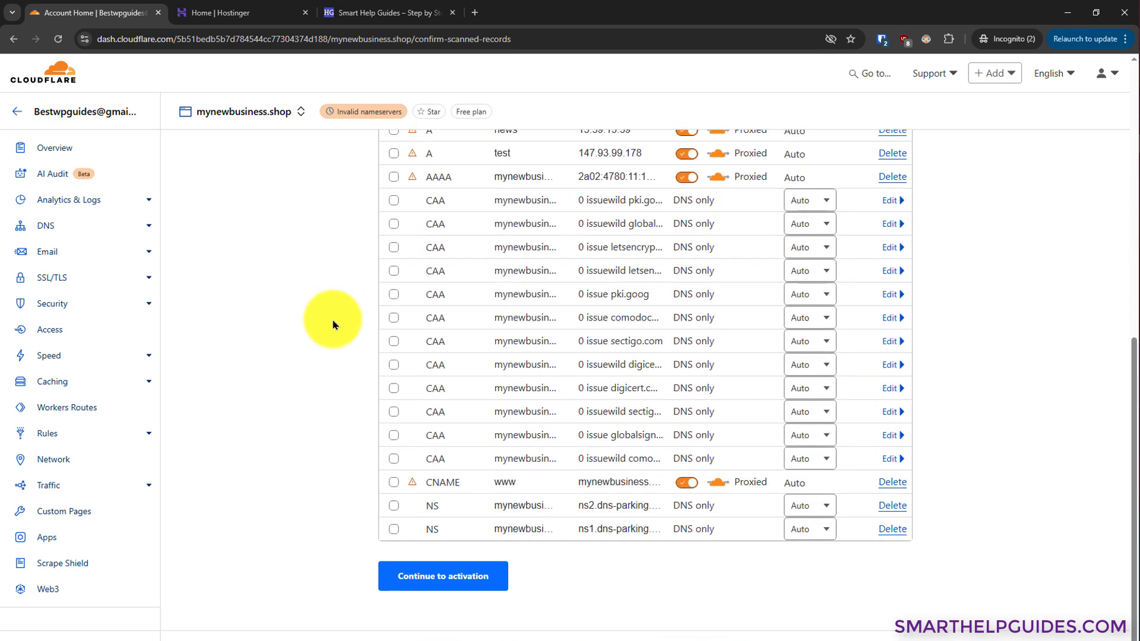
- Accept the scanned DNS records and continue to activation
left_click(447, 579)
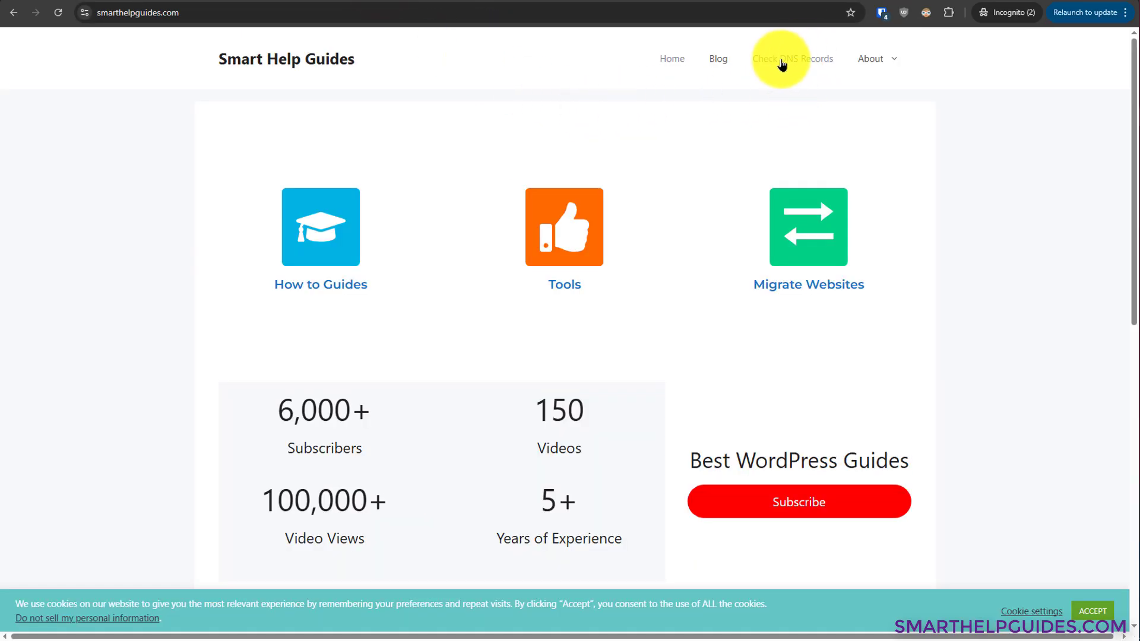
- Look up mynewbusiness.shop's NS records on Look My DNS, still showing dns-parking.com
left_click(783, 67)
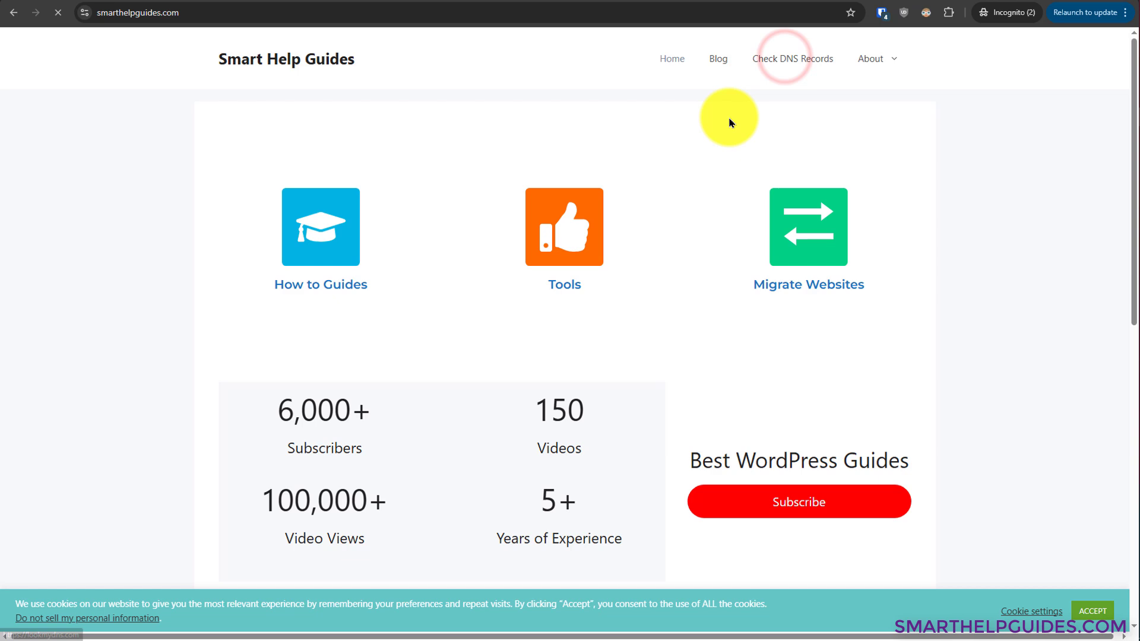
left_click(270, 156)
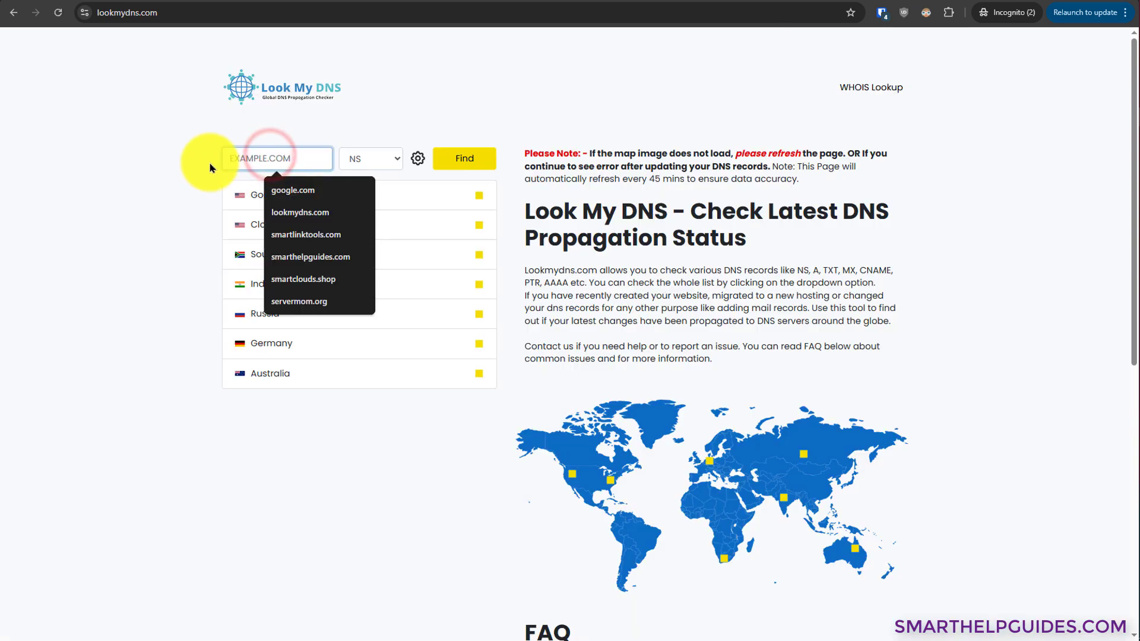
key("ctrl+v")
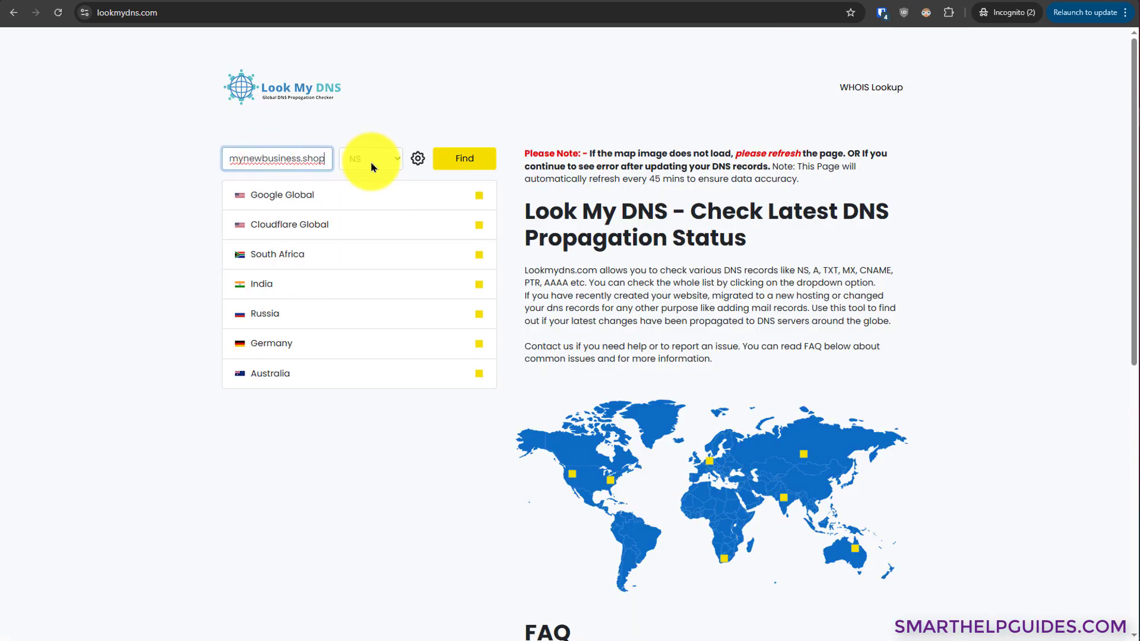
left_click(464, 158)
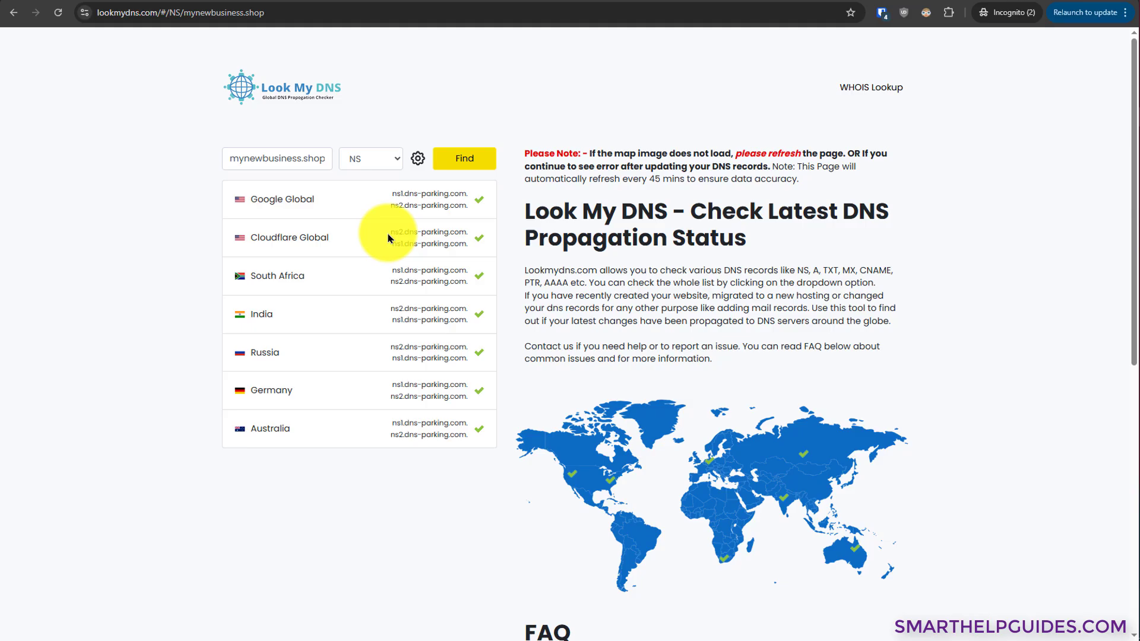
left_click_drag(391, 190, 459, 204)
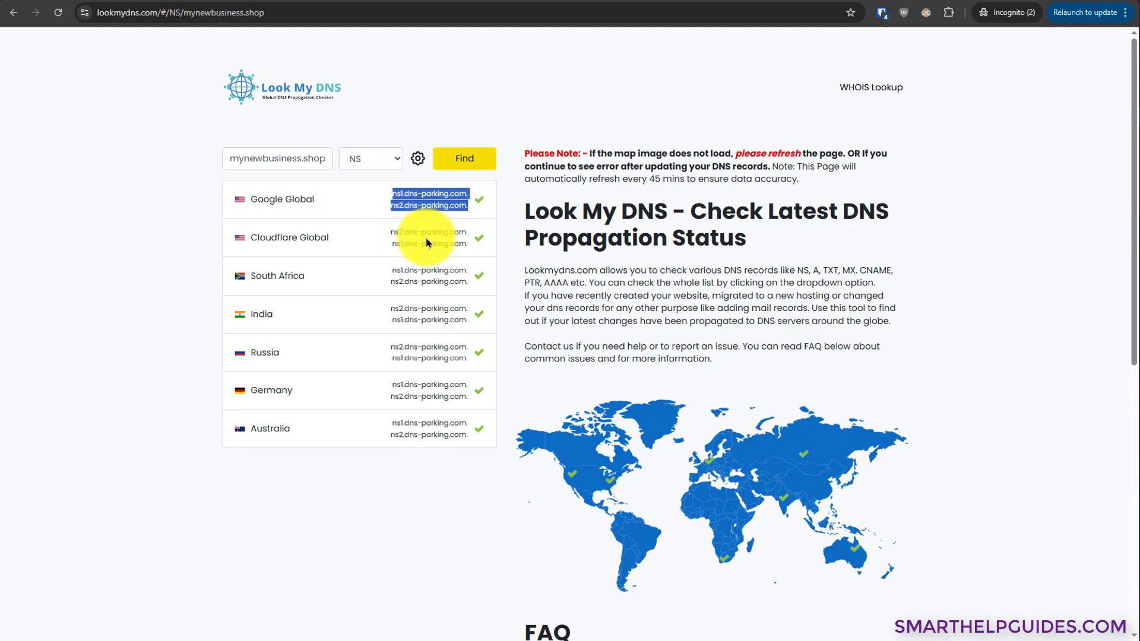
left_click(164, 238)
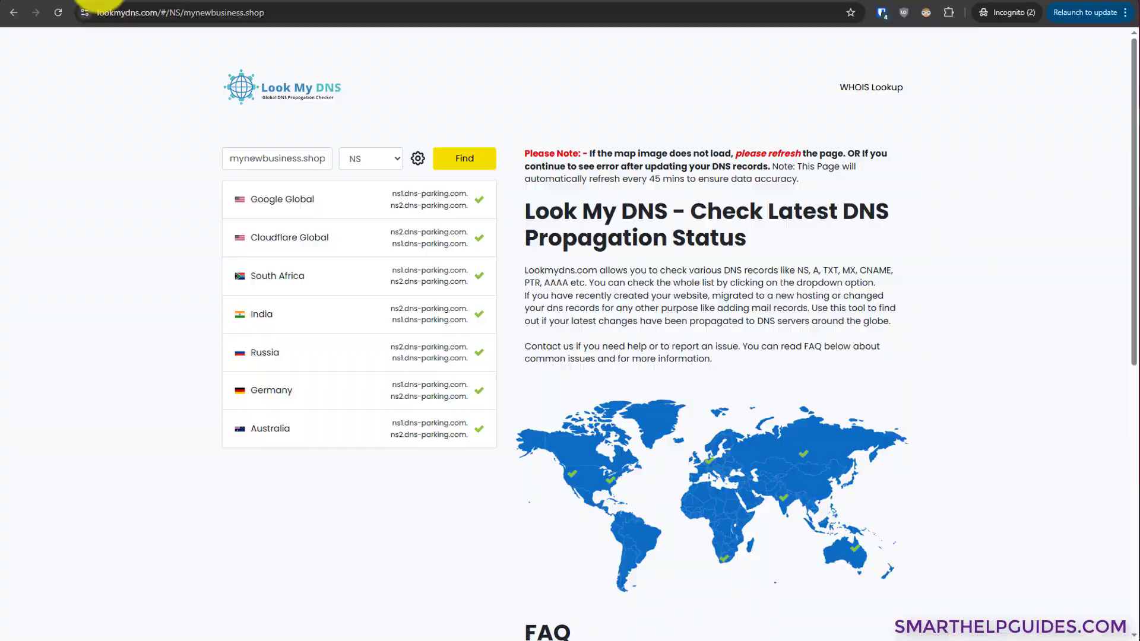
- Copy Cloudflare's first nameserver elisa.ns.cloudflare.com for use in Hostinger
left_click(98, 4)
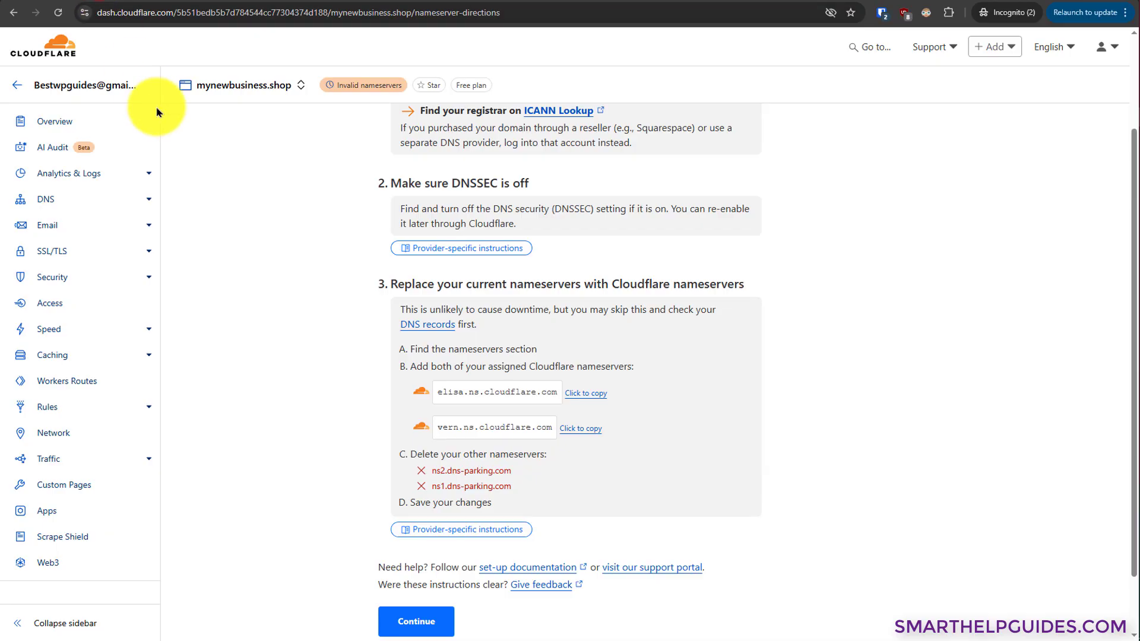
left_click(579, 395)
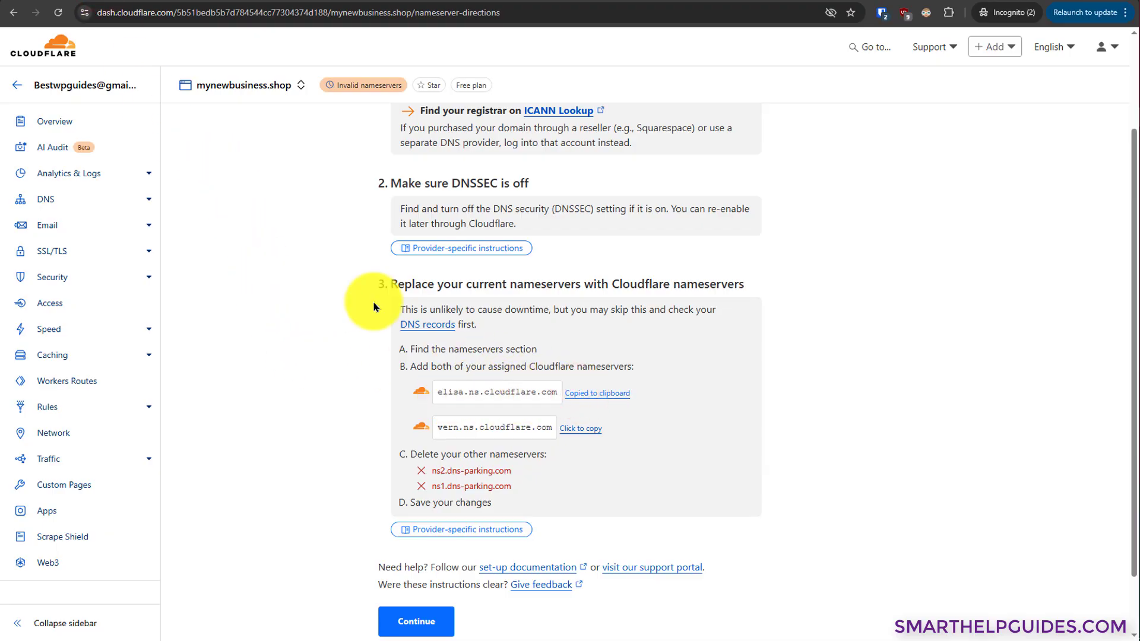
left_click(249, 3)
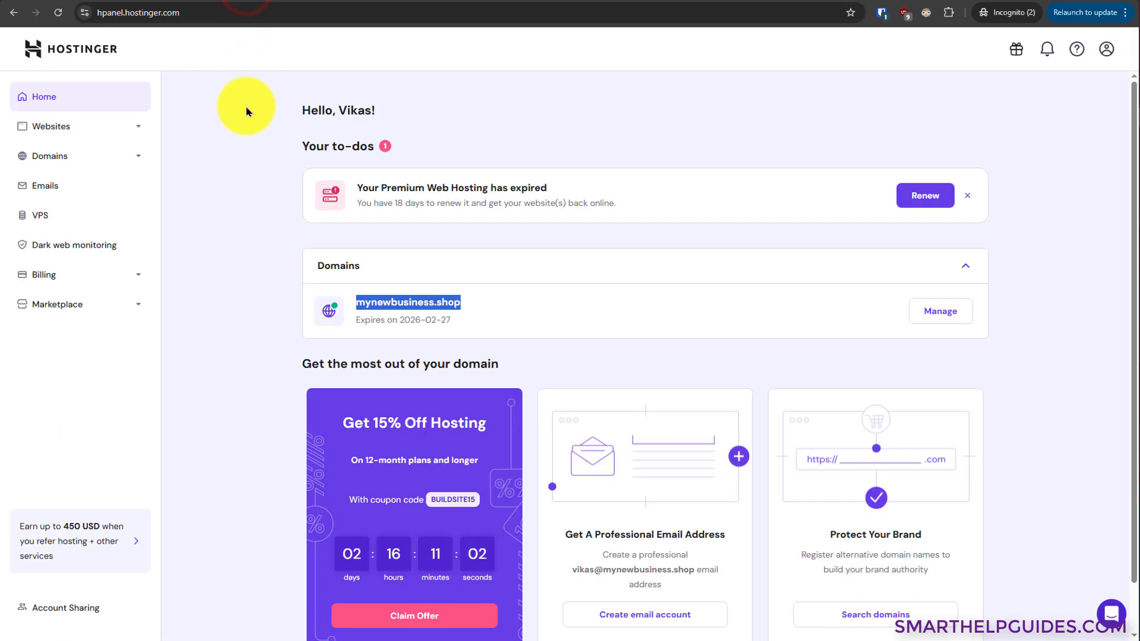
- Open mynewbusiness.shop's nameserver settings in Hostinger and switch to custom nameservers
left_click(236, 169)
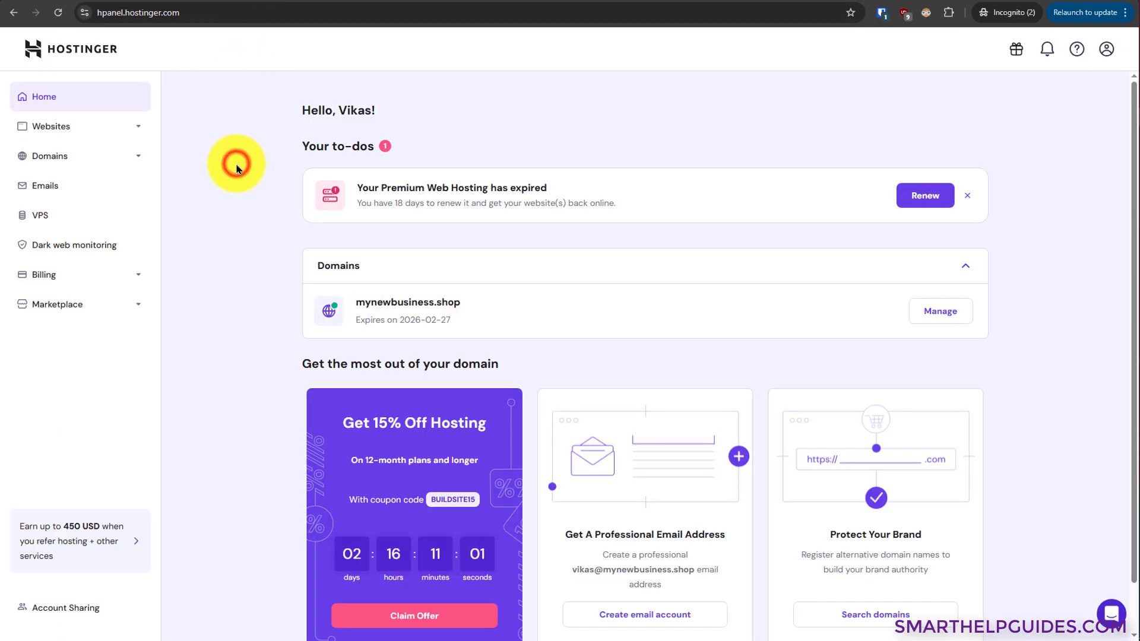
left_click(96, 158)
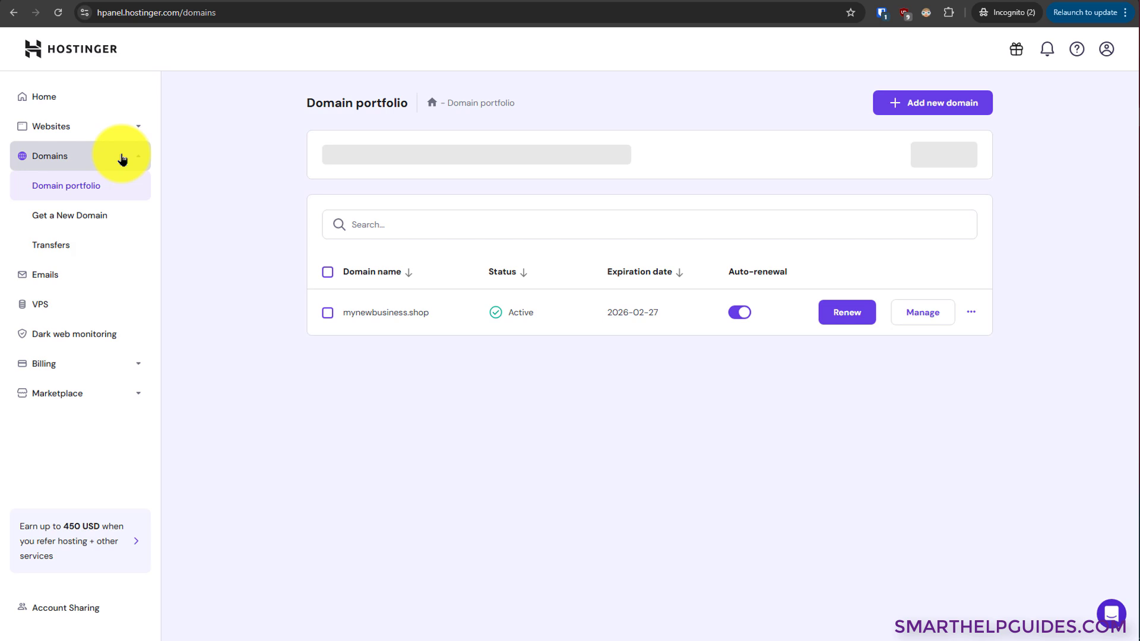
left_click(76, 189)
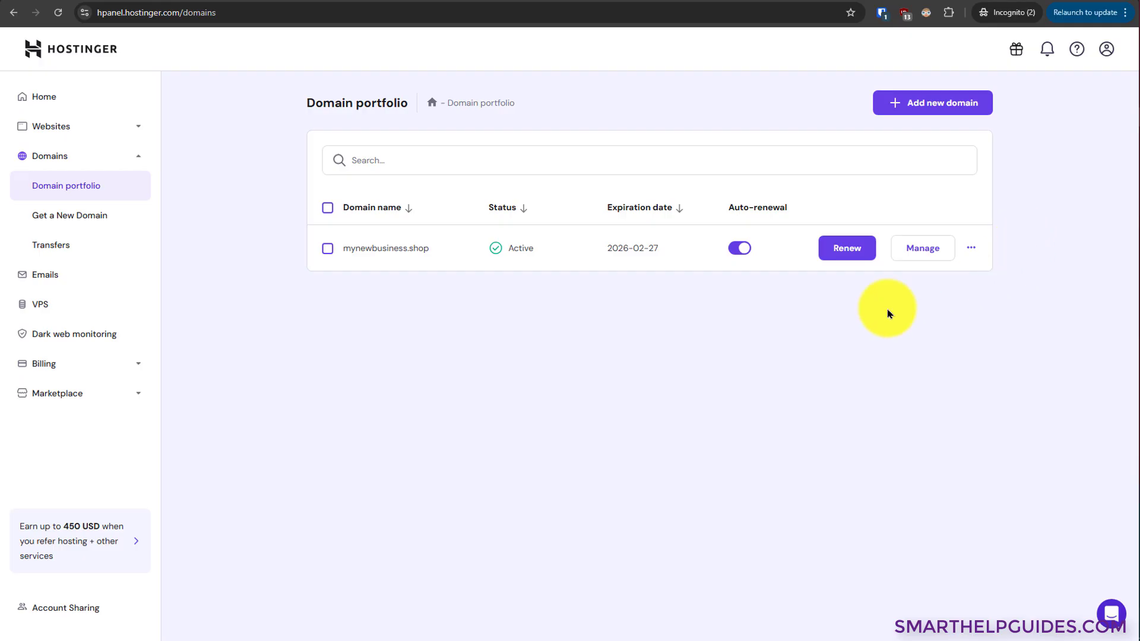
left_click(928, 250)
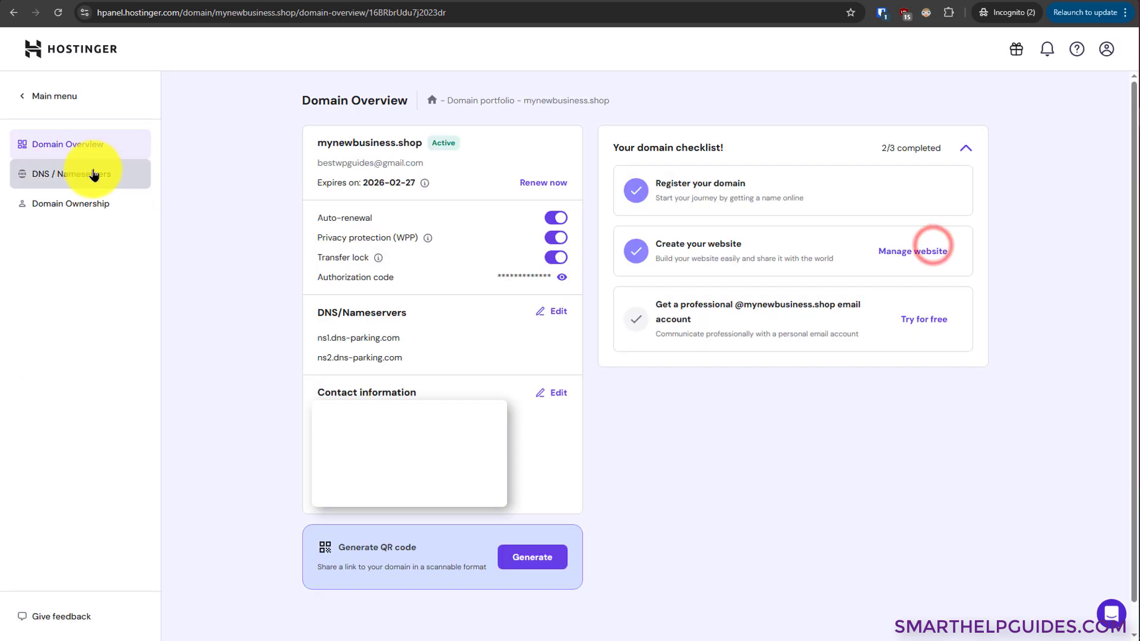
left_click(83, 172)
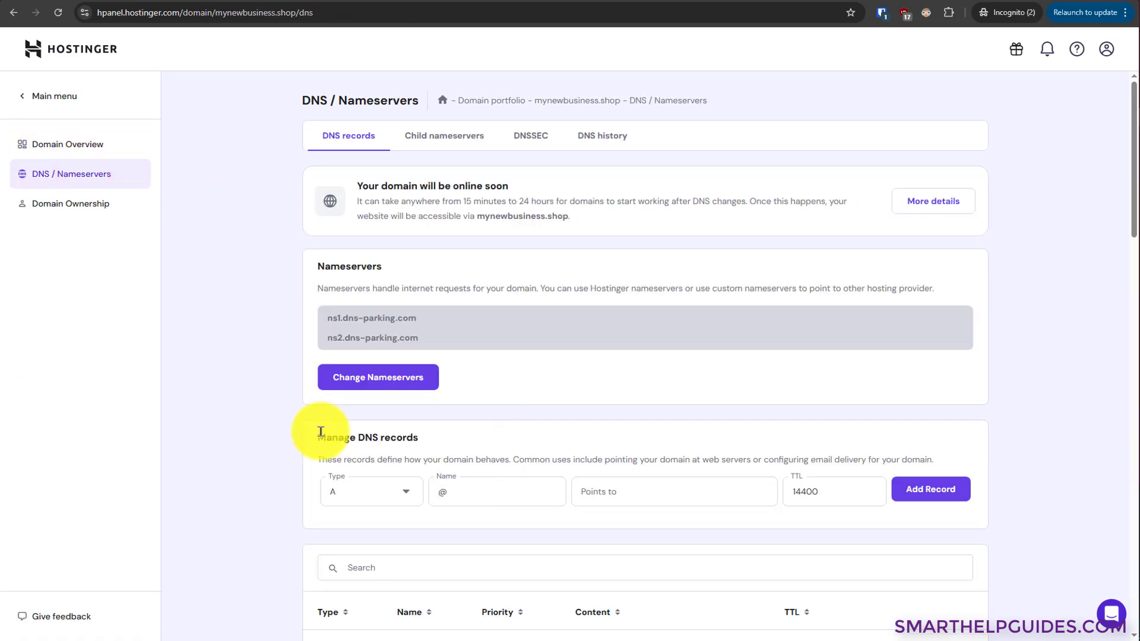
left_click(352, 383)
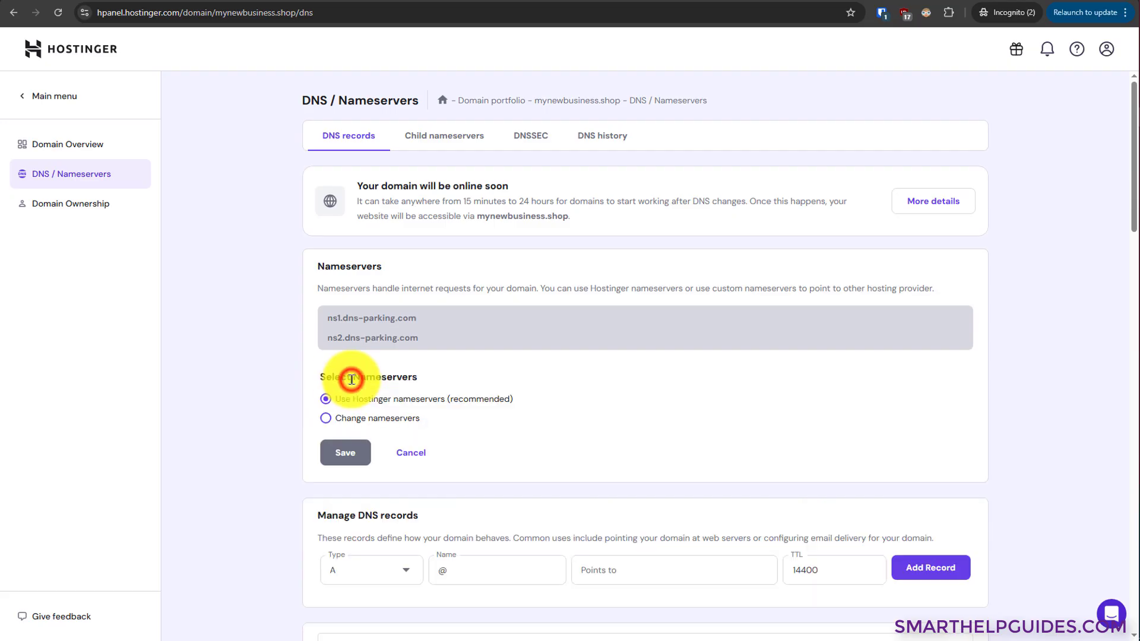
scroll(264, 347, "down", 2)
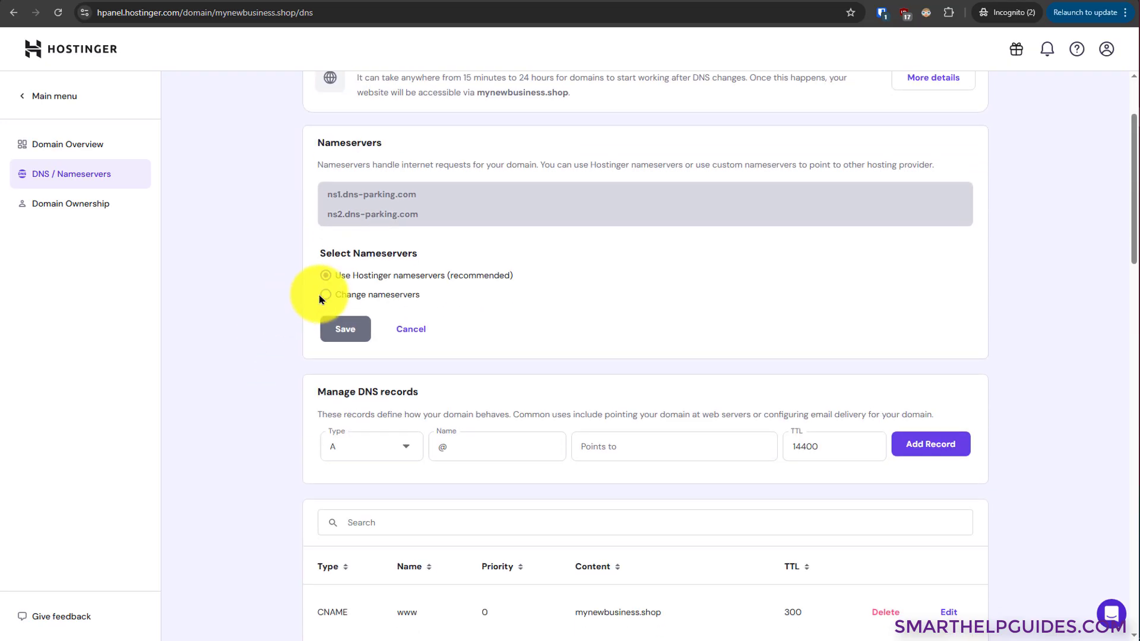
left_click(325, 295)
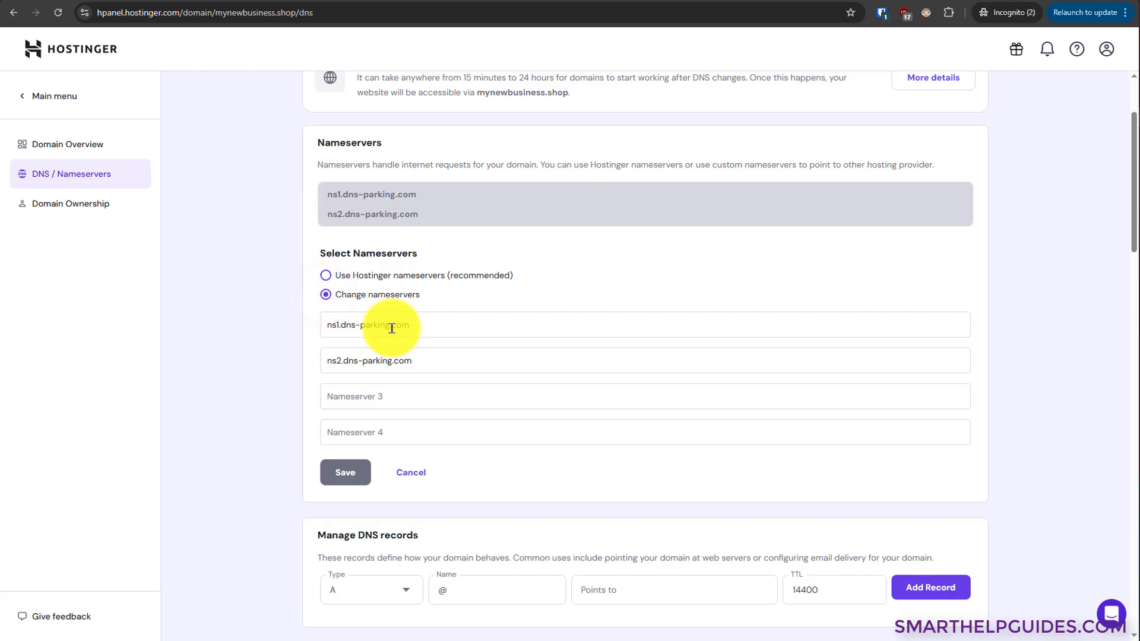
- Replace the nameservers with elisa.ns.cloudflare.com and vern.ns.cloudflare.com and save
left_click_drag(429, 326, 313, 327)
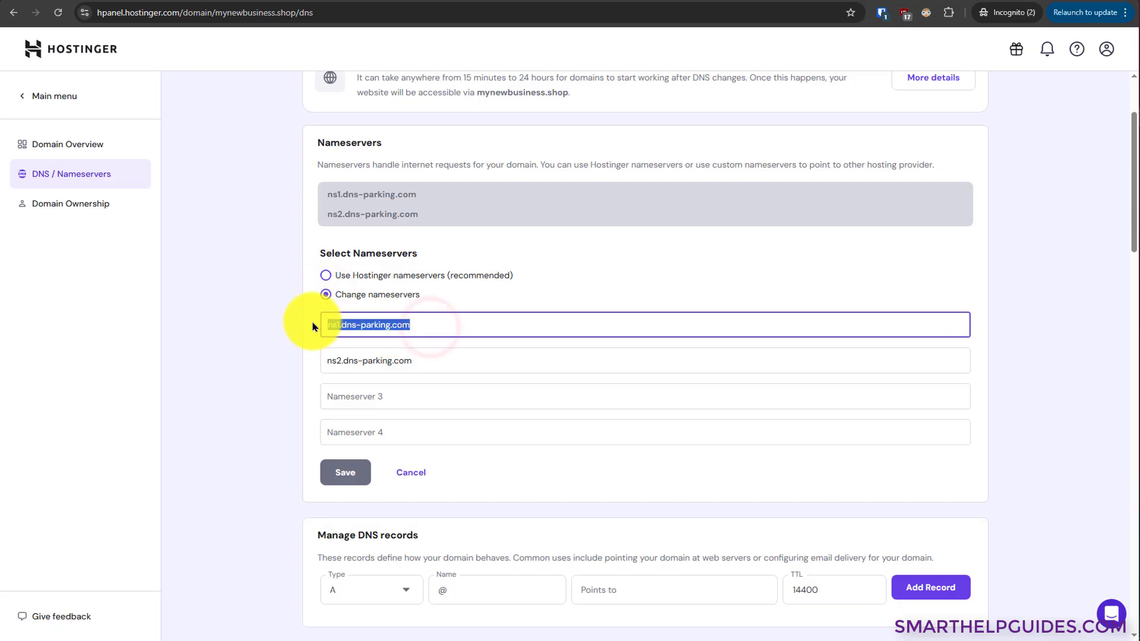
key("ctrl+v")
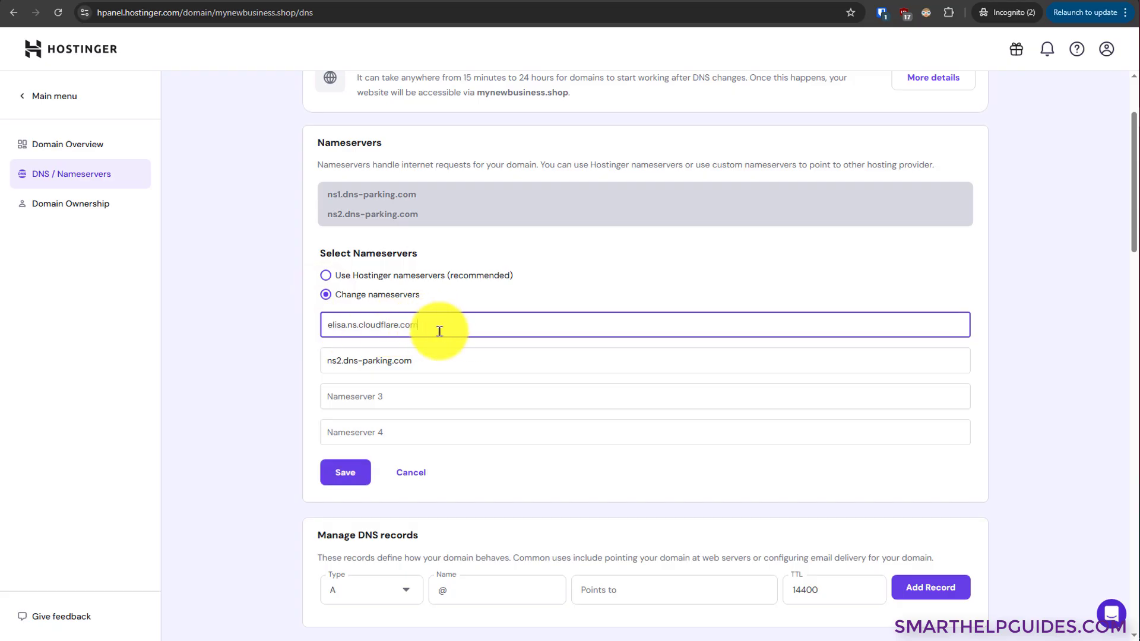
left_click(107, 2)
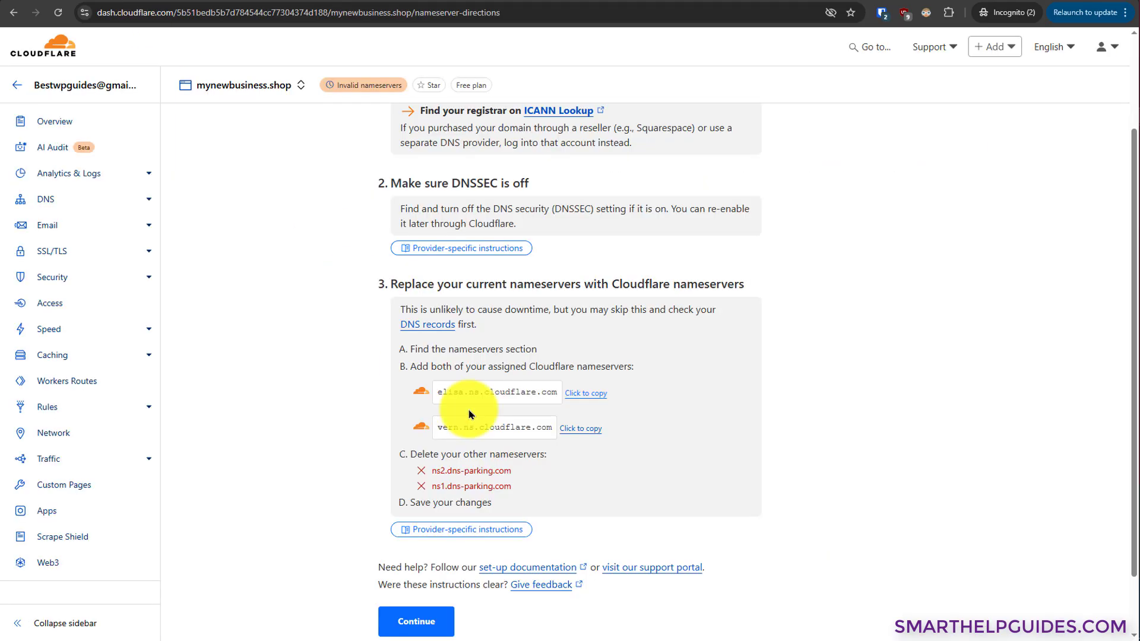
left_click(573, 428)
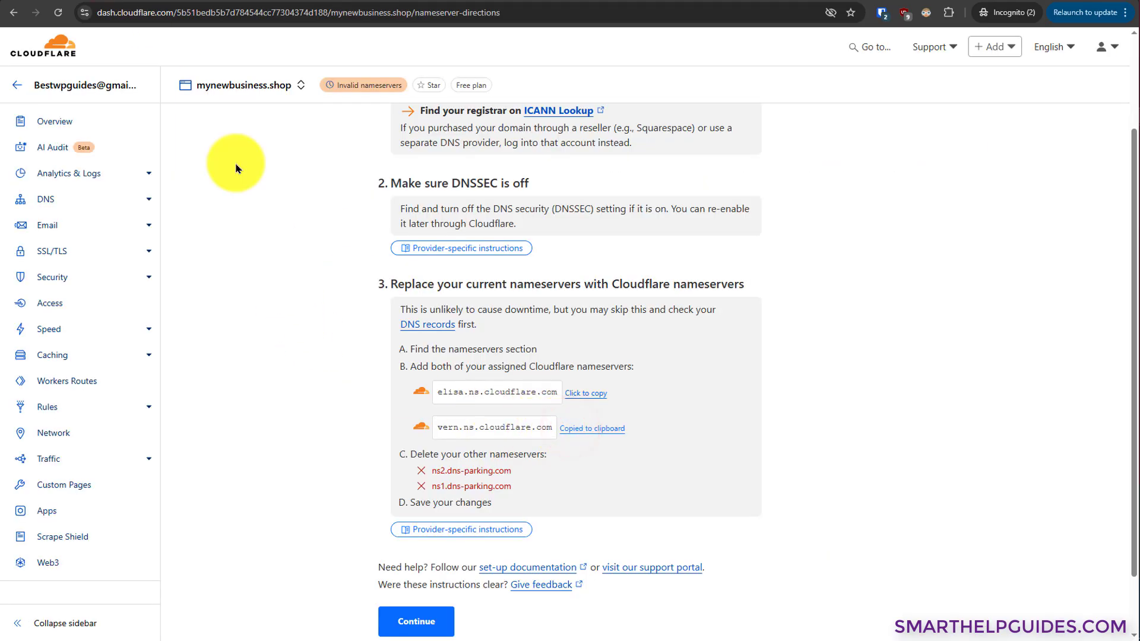
left_click(184, 2)
left_click_drag(429, 359, 285, 362)
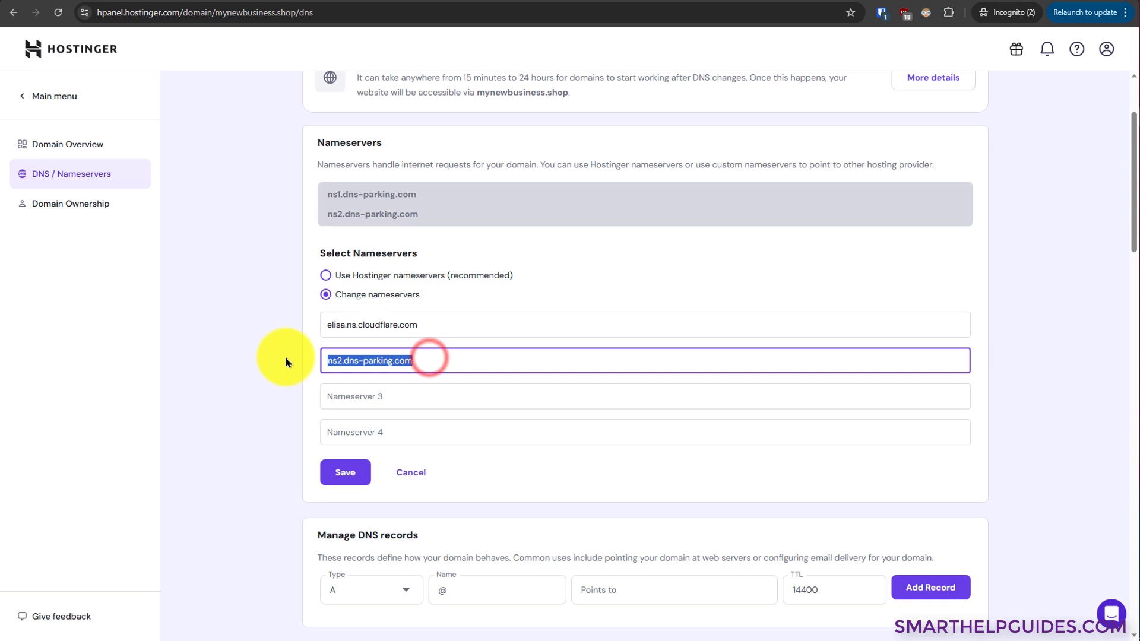
key("ctrl+v")
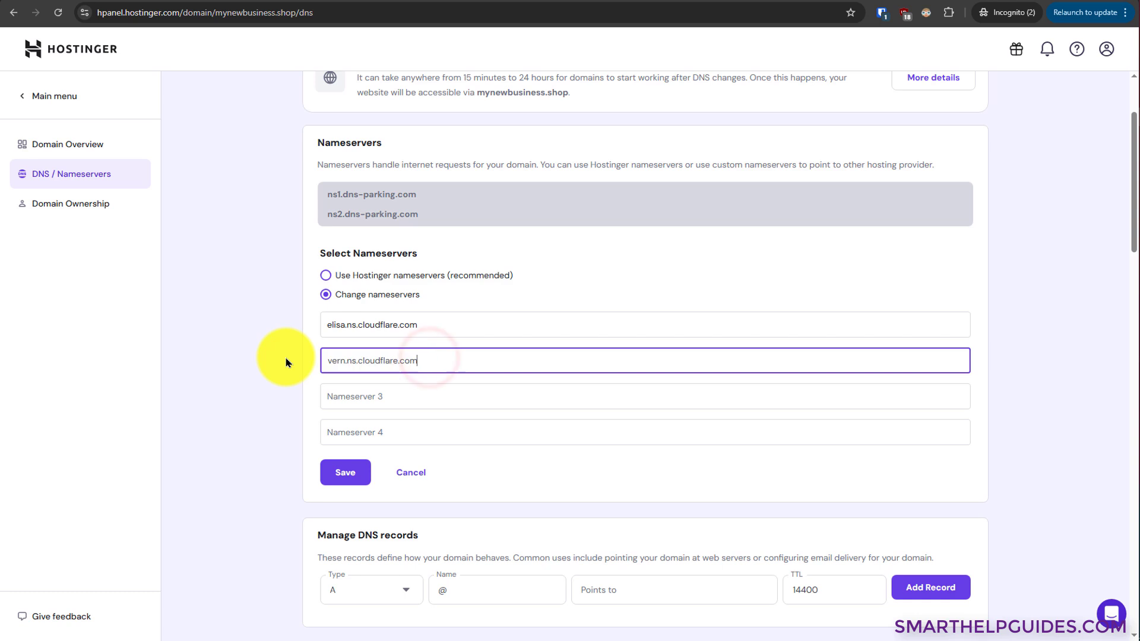
left_click(346, 474)
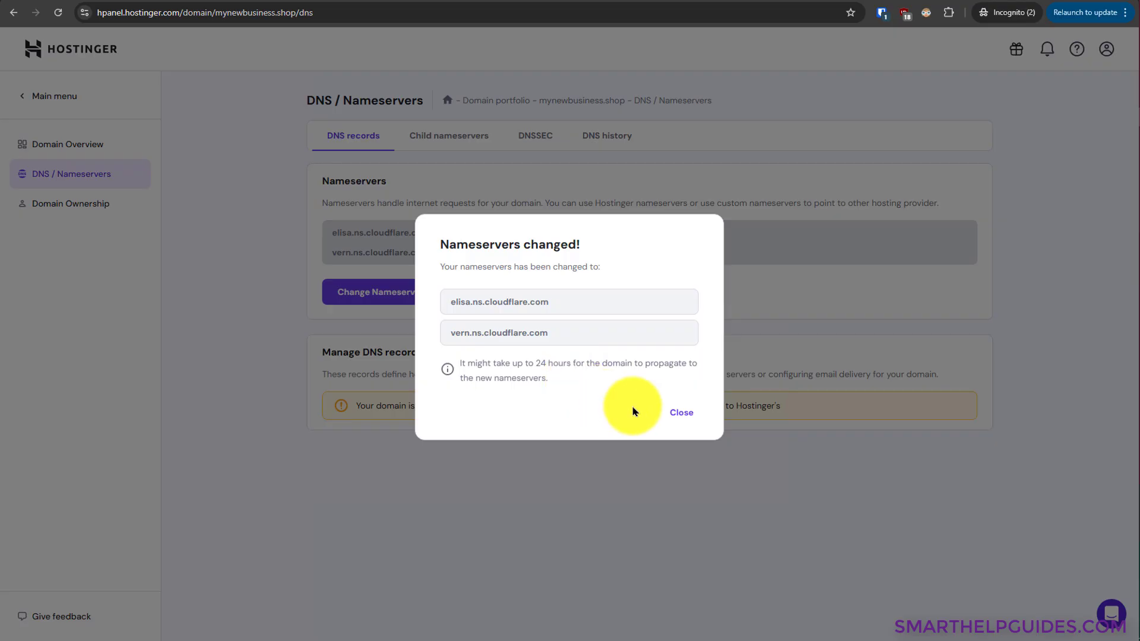
left_click(681, 412)
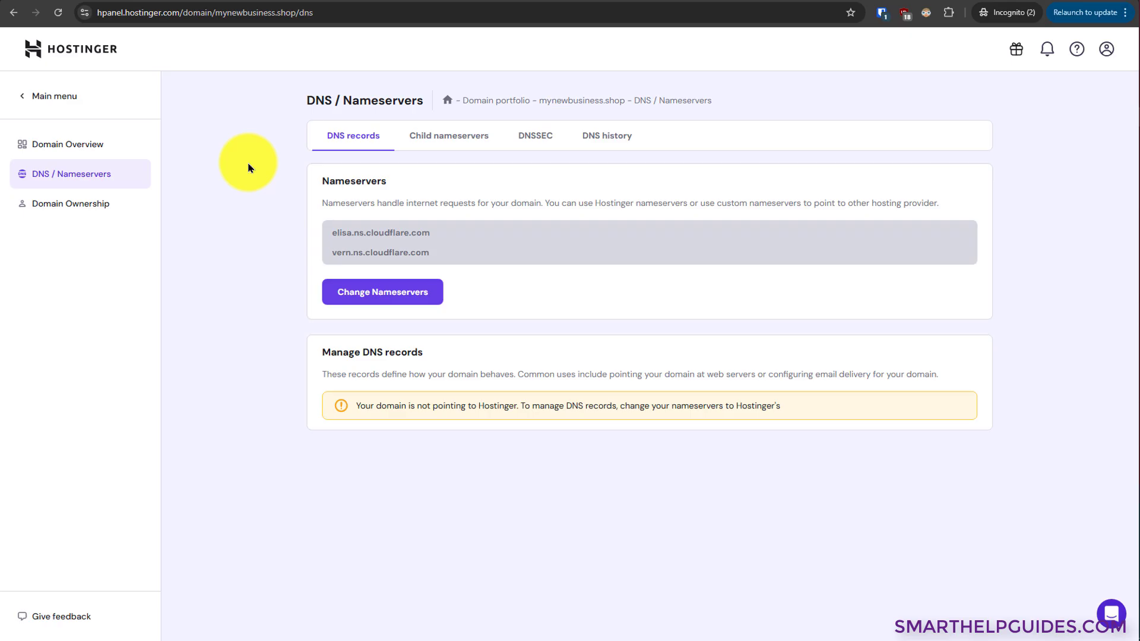
- Rerun the NS lookup for mynewbusiness.shop, still dns-parking.com, then return to Cloudflare
left_click(327, 2)
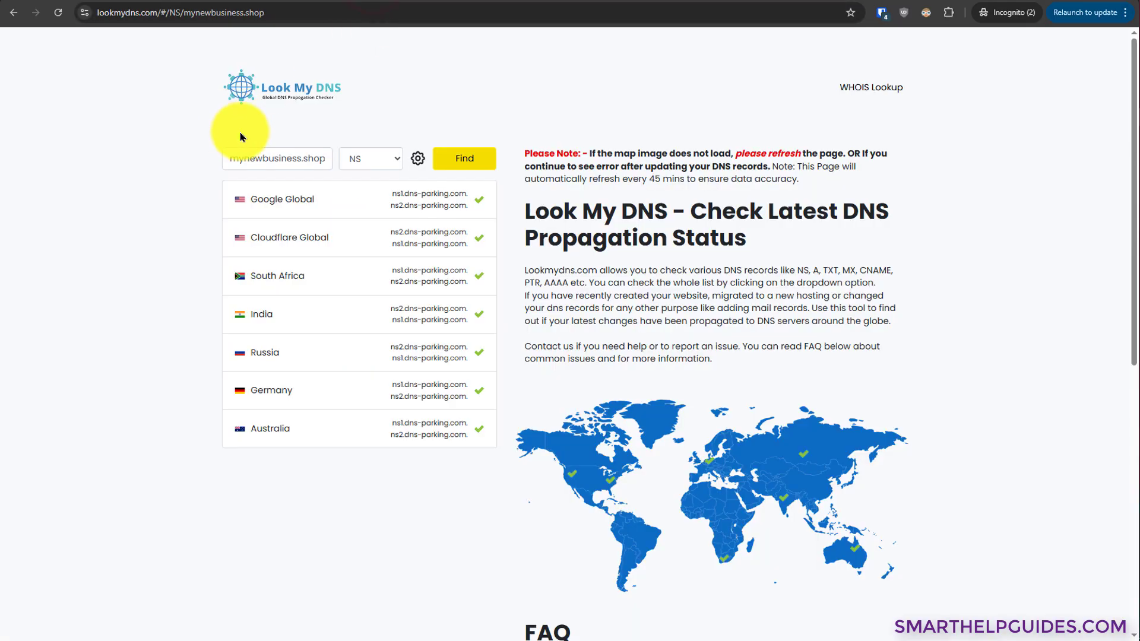
left_click(473, 159)
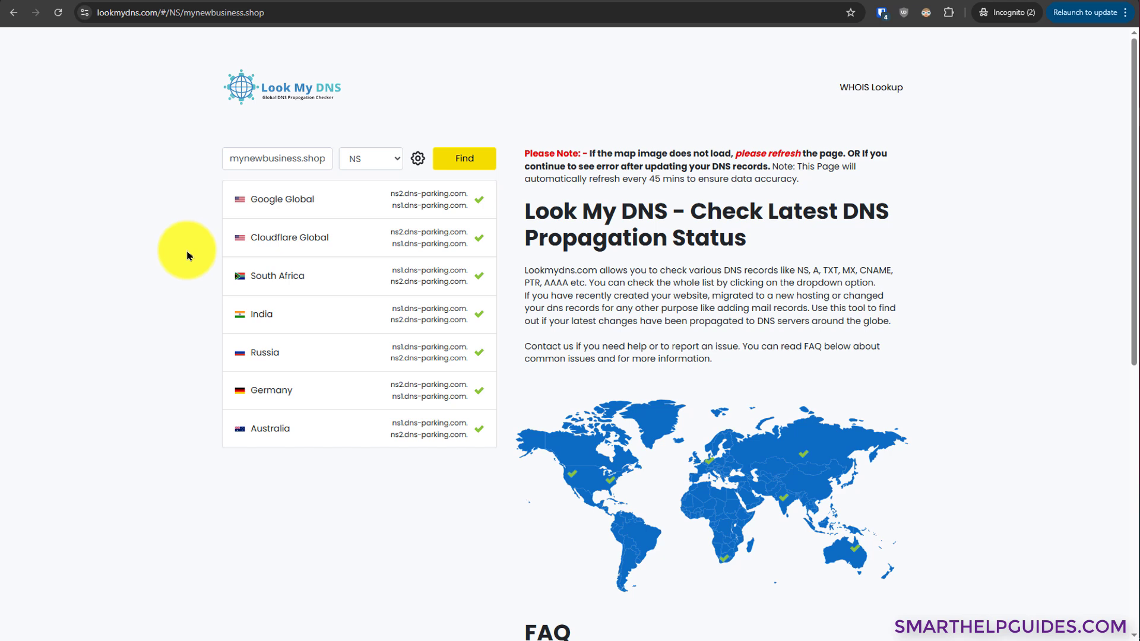
left_click(102, 3)
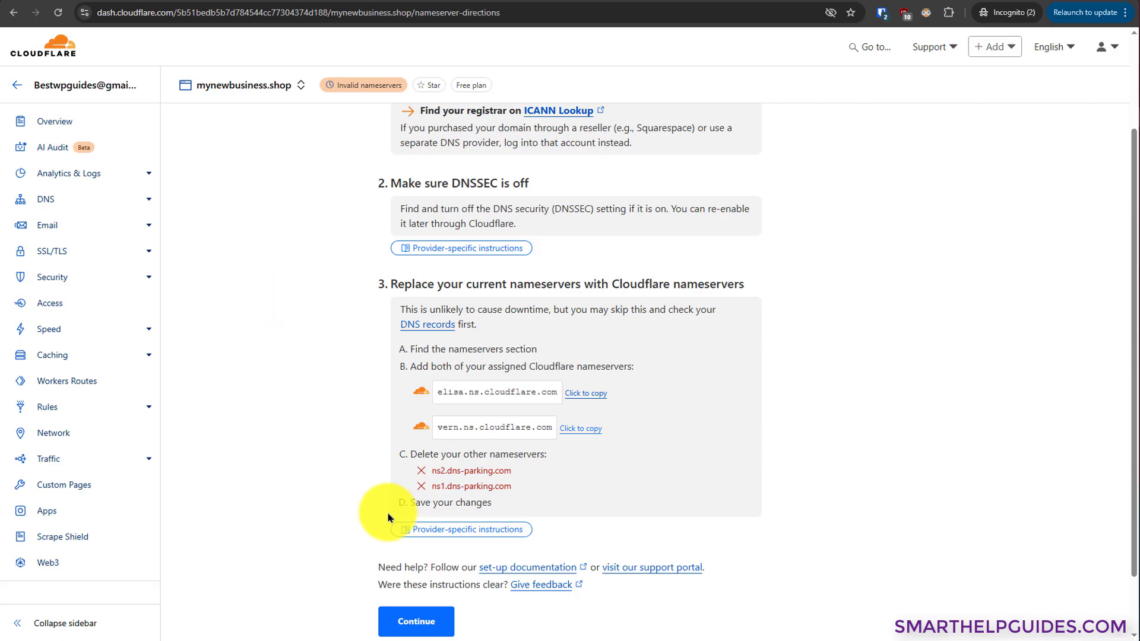
- Confirm the nameserver steps and read the Overview's pending nameserver-check notice
left_click(417, 620)
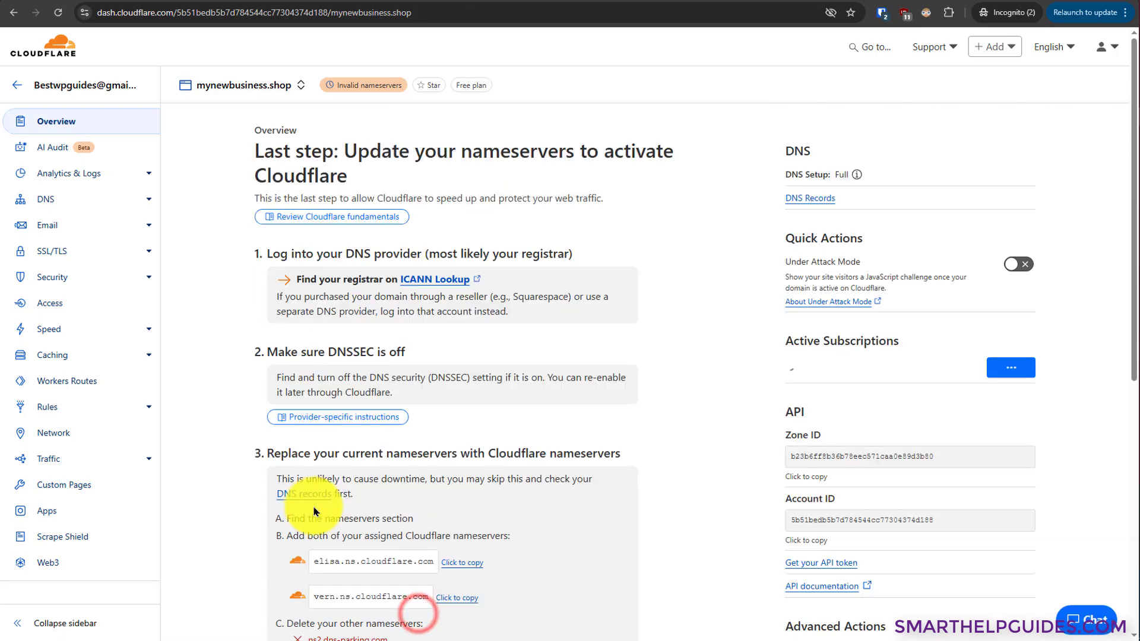
mouse_move(375, 90)
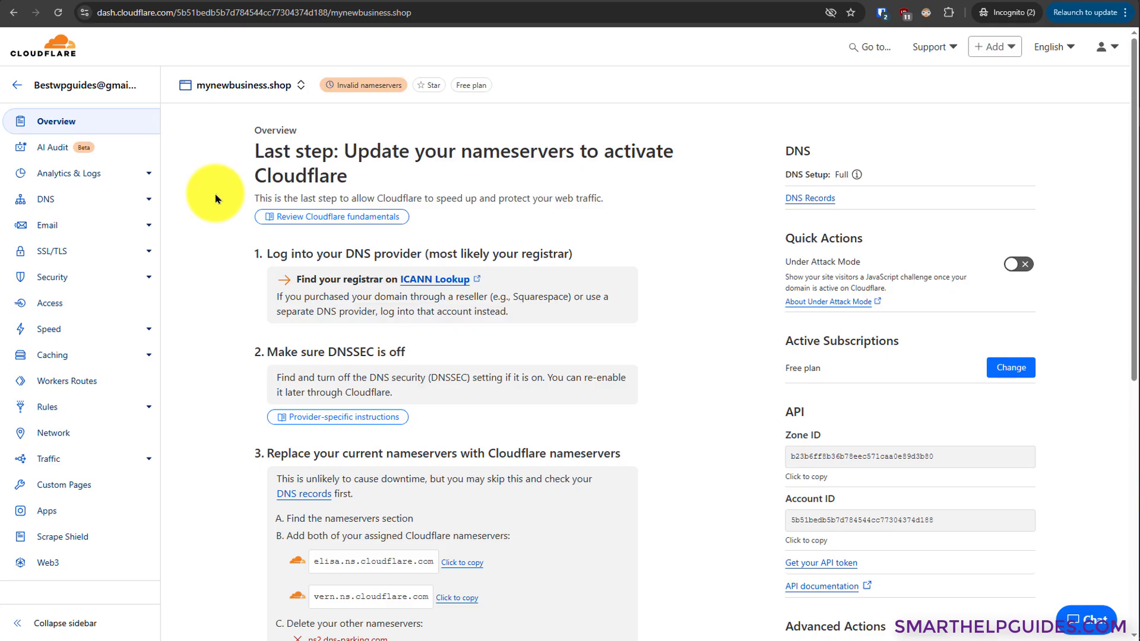
scroll(818, 499, "down", 6)
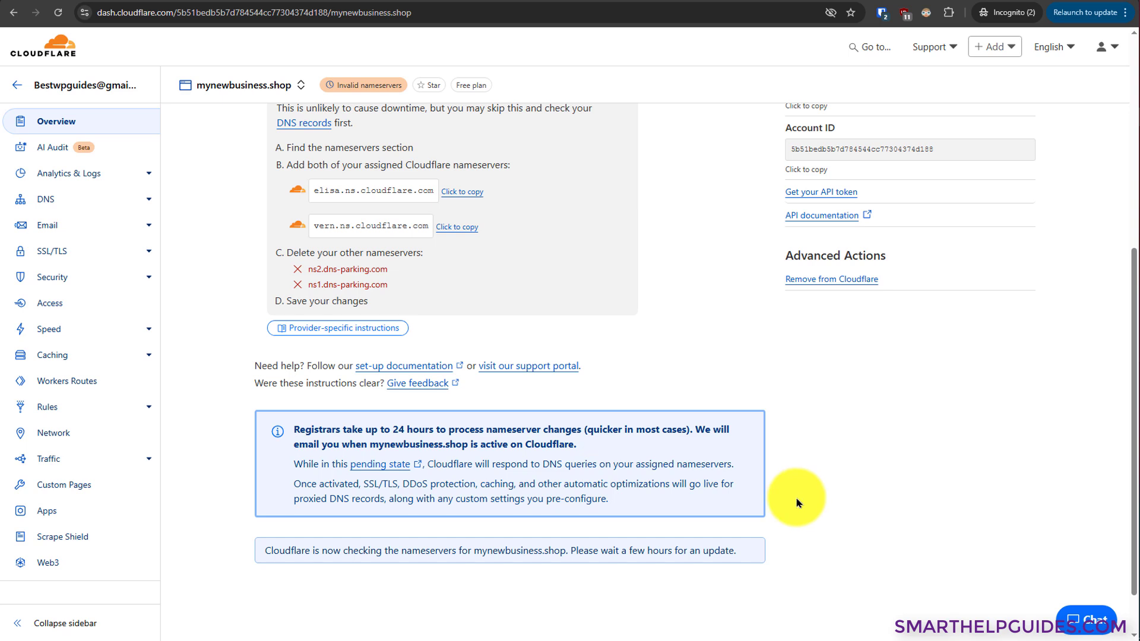
- Open mynewbusiness.shop's DNS Records page and scroll through its A, AAAA and CAA entries
left_click(51, 206)
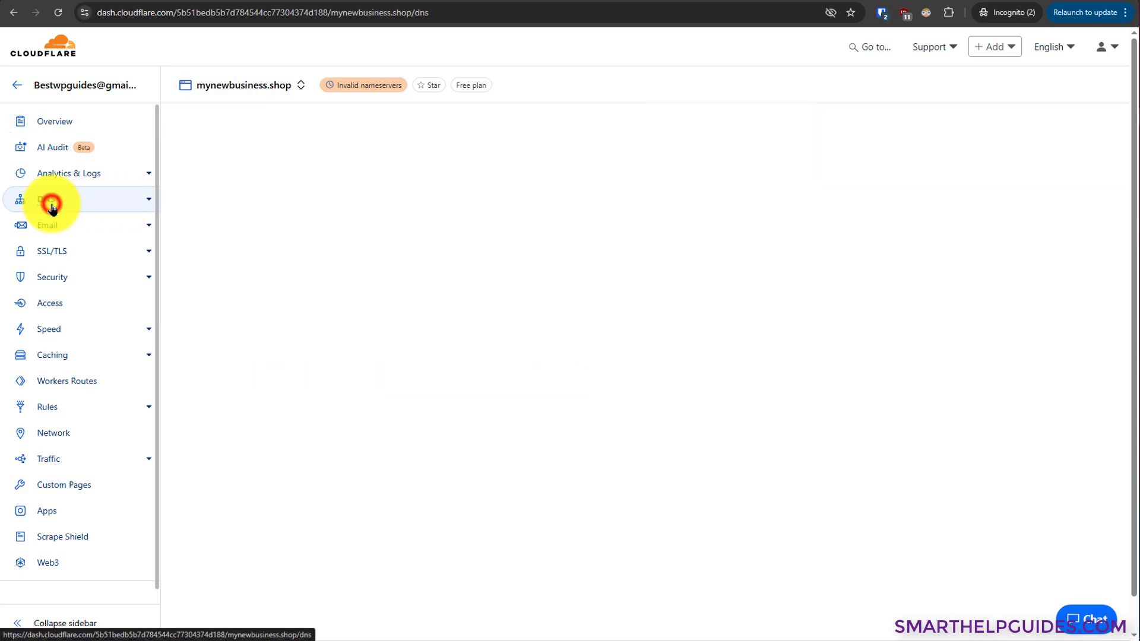
scroll(211, 287, "down", 5)
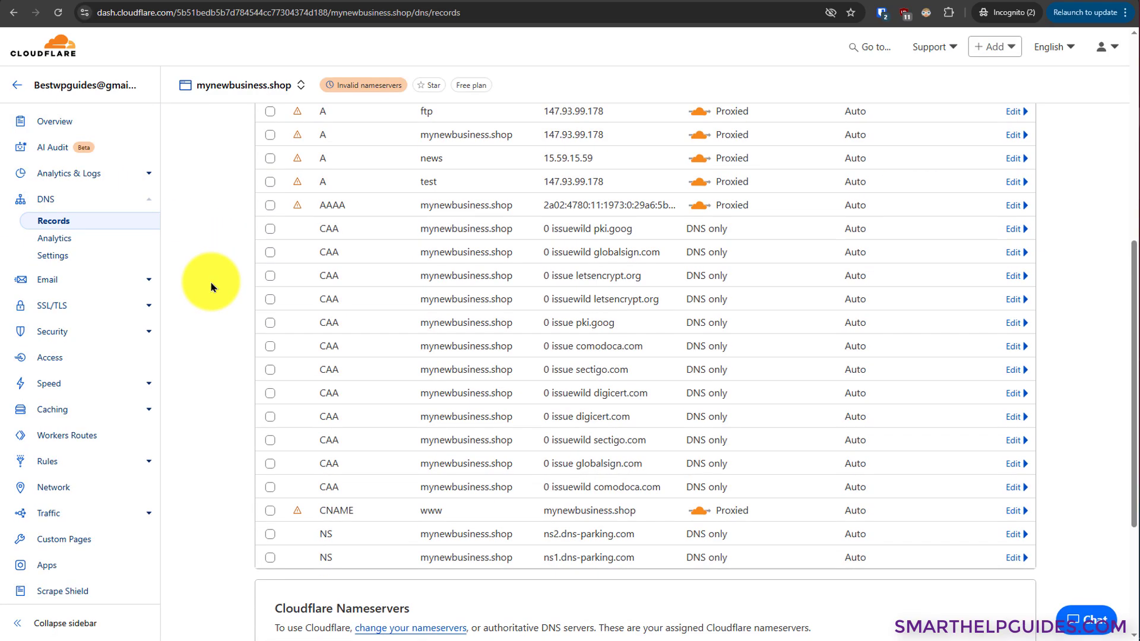
scroll(212, 288, "up", 3)
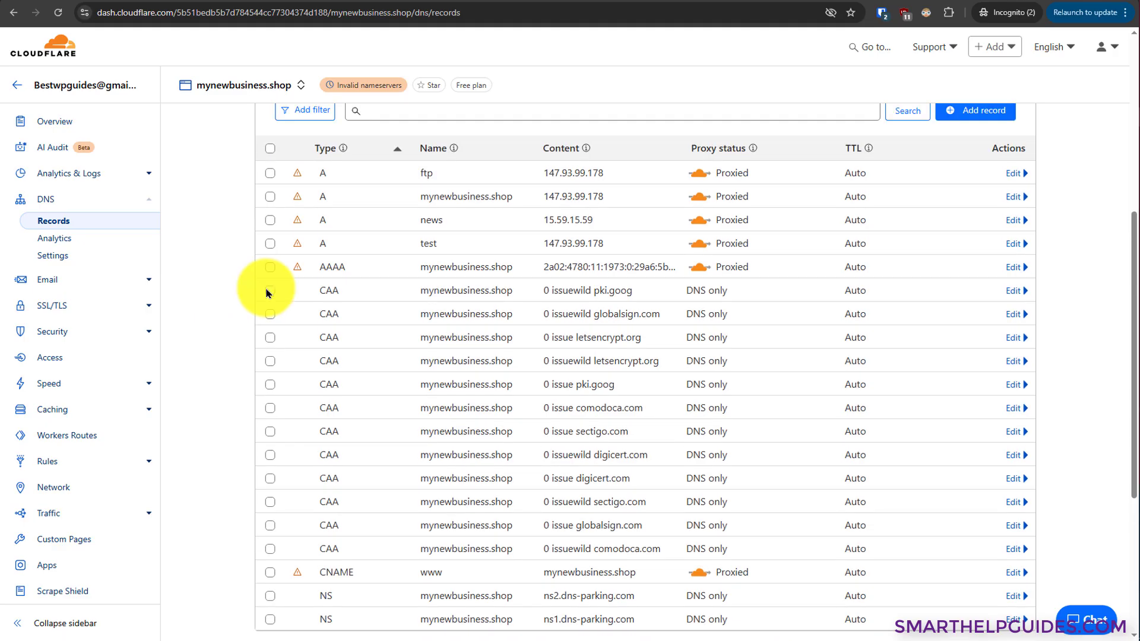
scroll(501, 323, "up", 2)
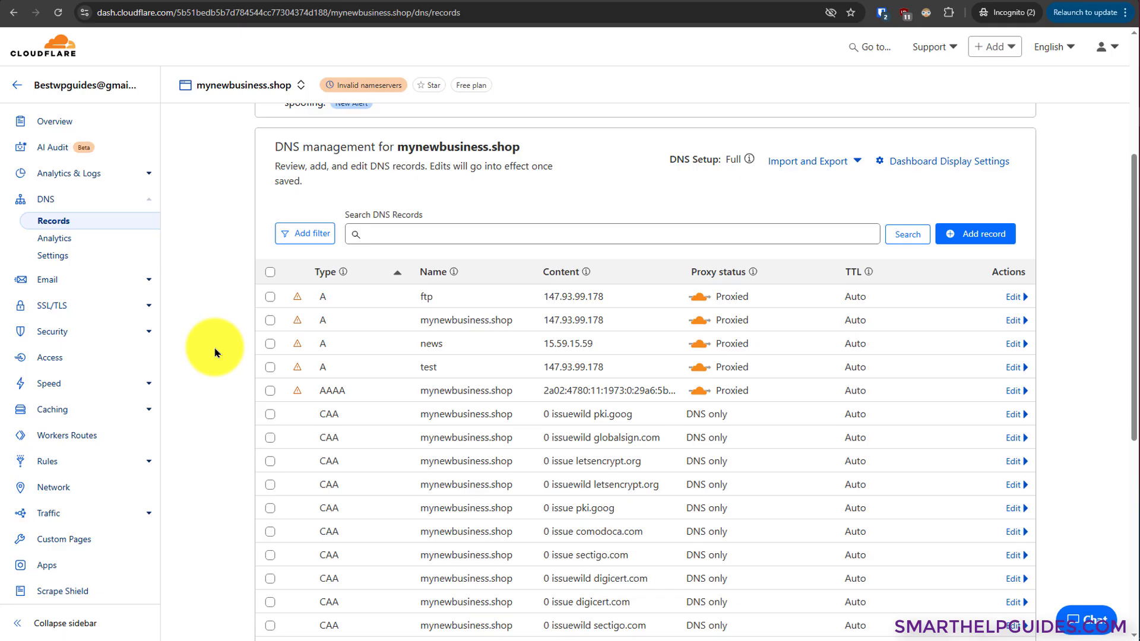
- Add an A record named shop pointing to 147.93.99.178 and save it
left_click(962, 235)
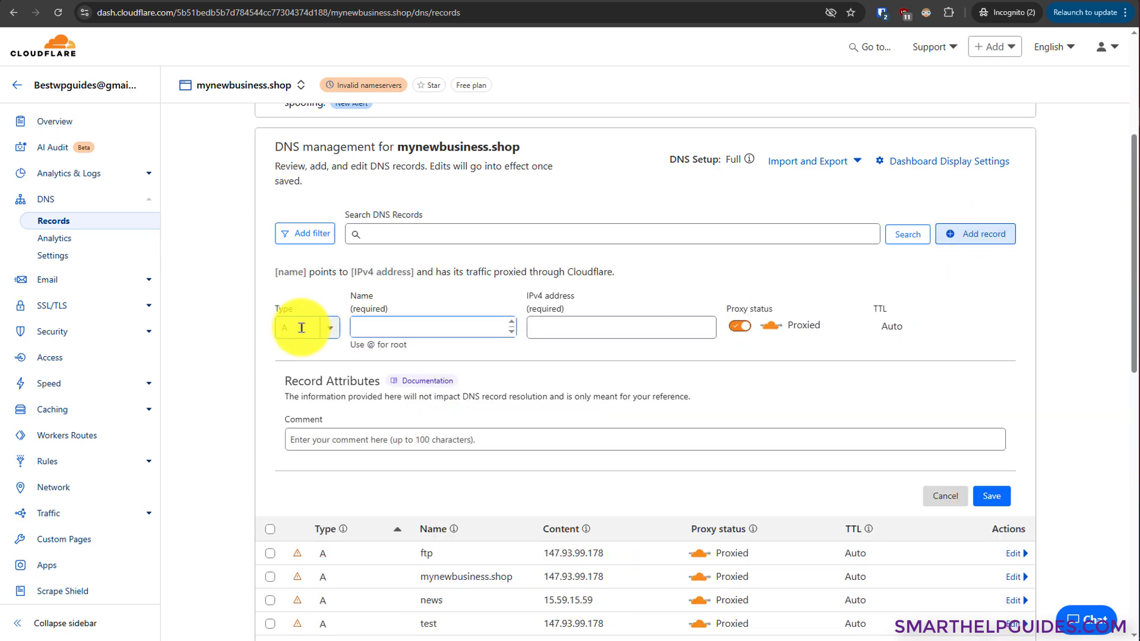
left_click(327, 331)
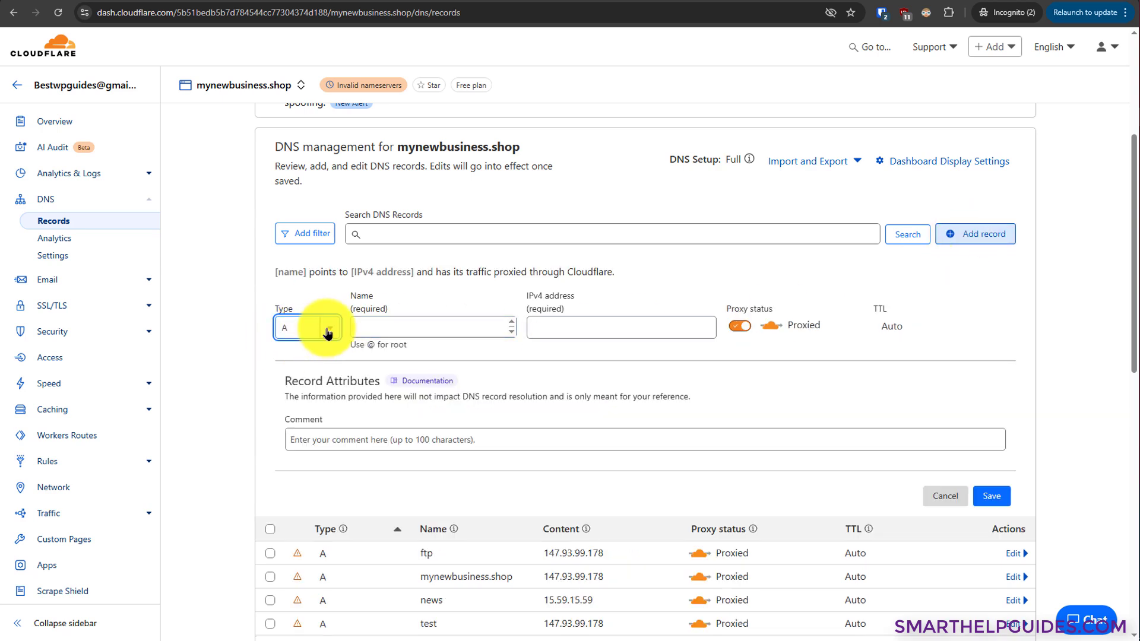
left_click(327, 332)
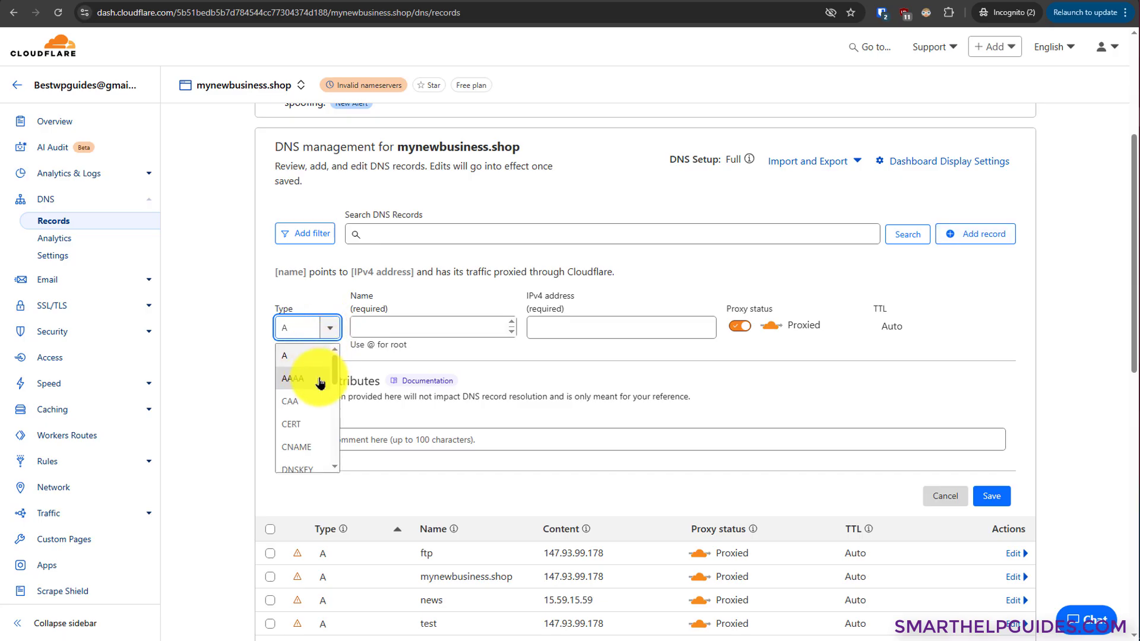
left_click_drag(336, 379, 336, 446)
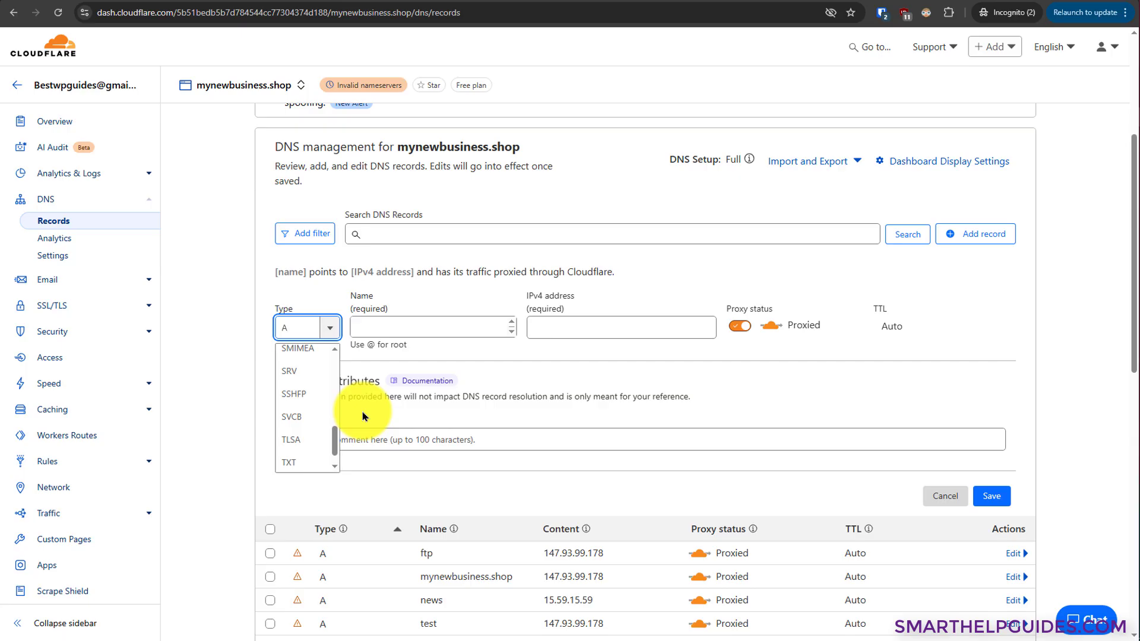
left_click(407, 326)
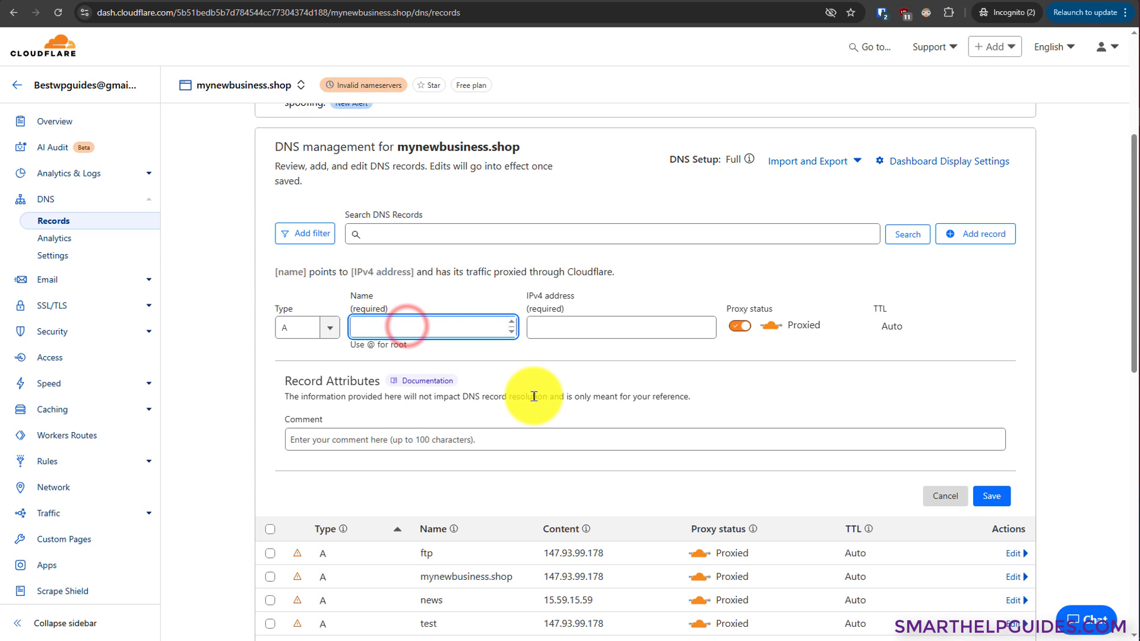
type("shop")
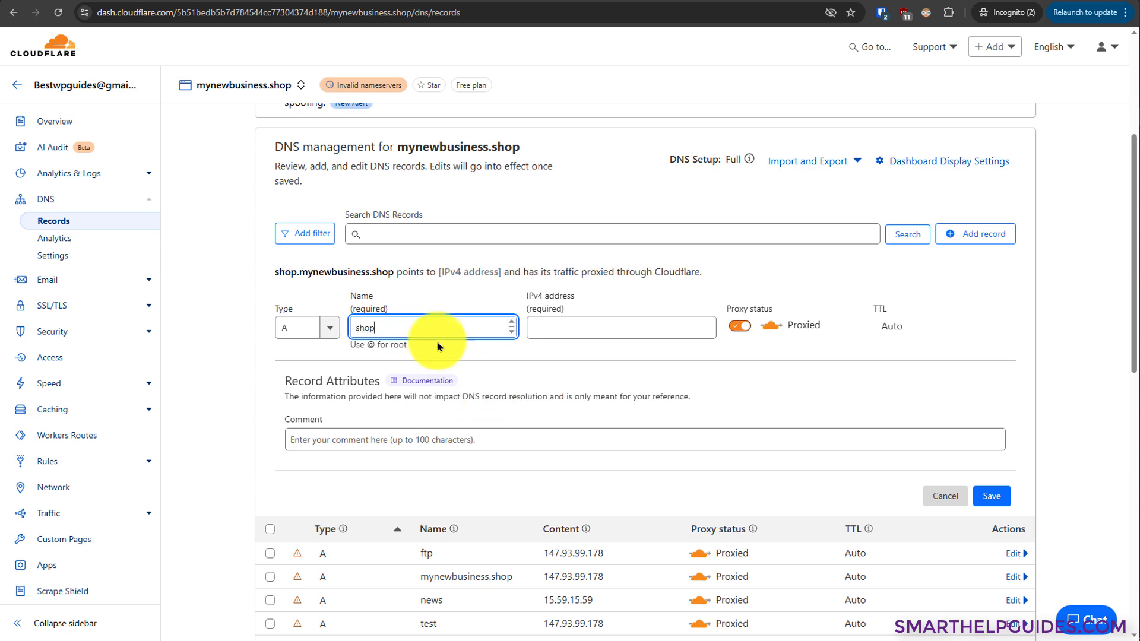
left_click(581, 330)
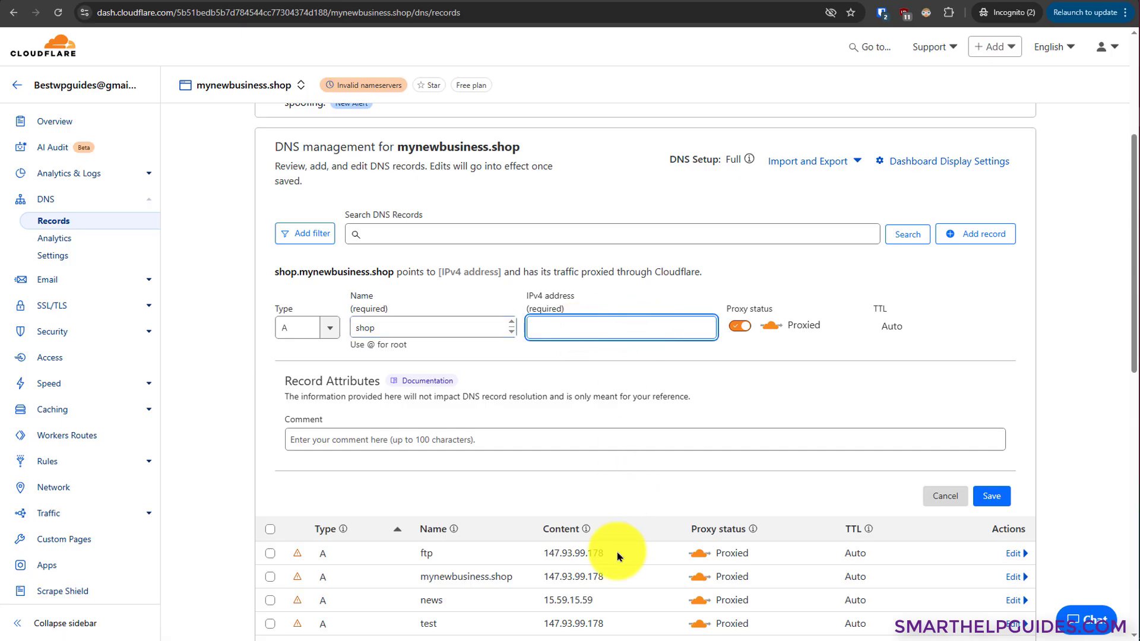
left_click_drag(606, 553, 542, 557)
key("ctrl+c")
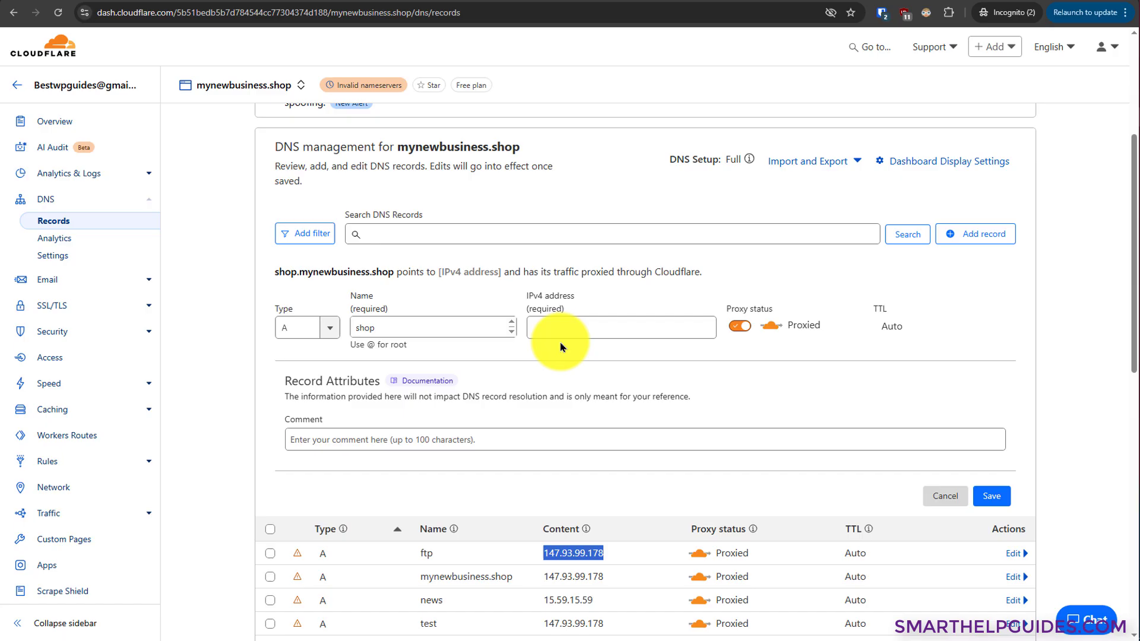
left_click(570, 324)
key("ctrl+v")
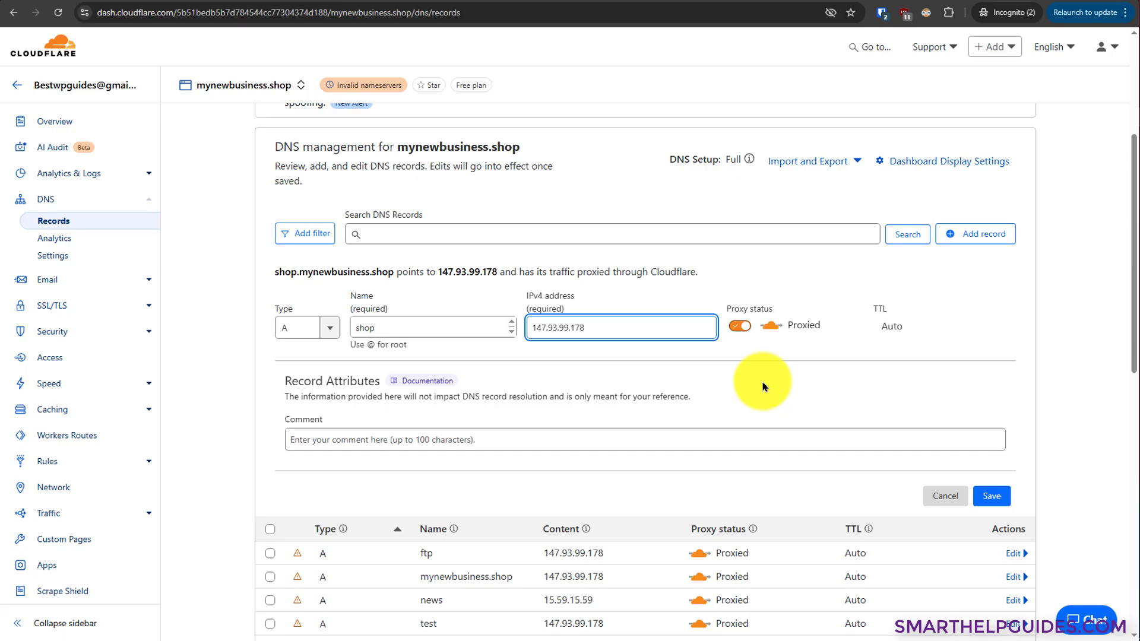
key("Return")
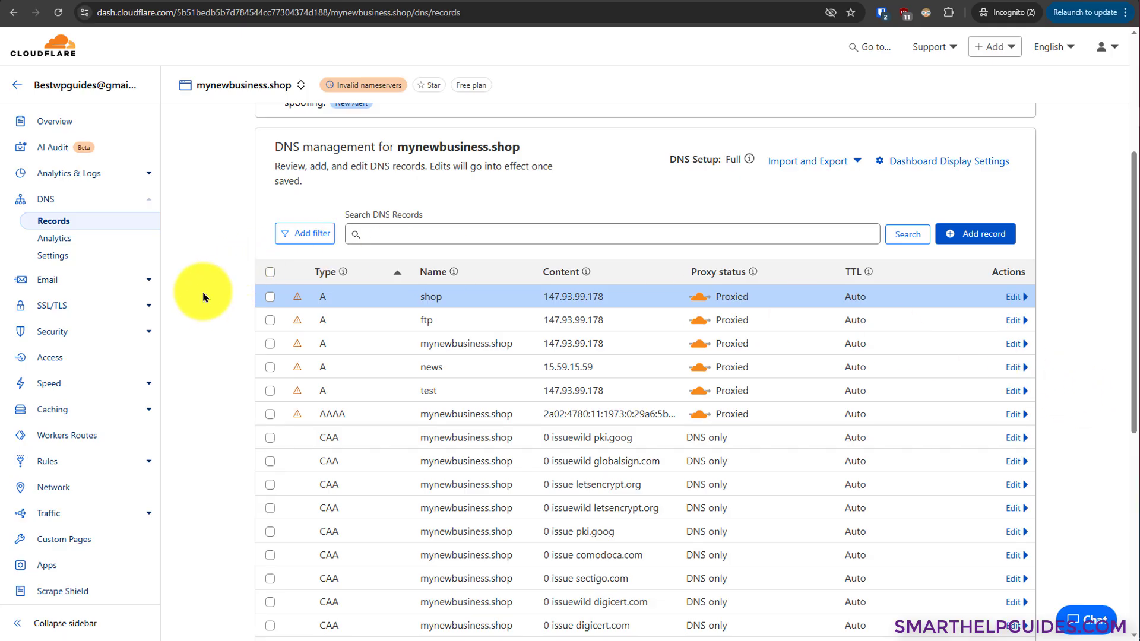
- Check mynewbusiness.shop's SSL/TLS encryption mode and confirm it is set to Full
left_click(51, 304)
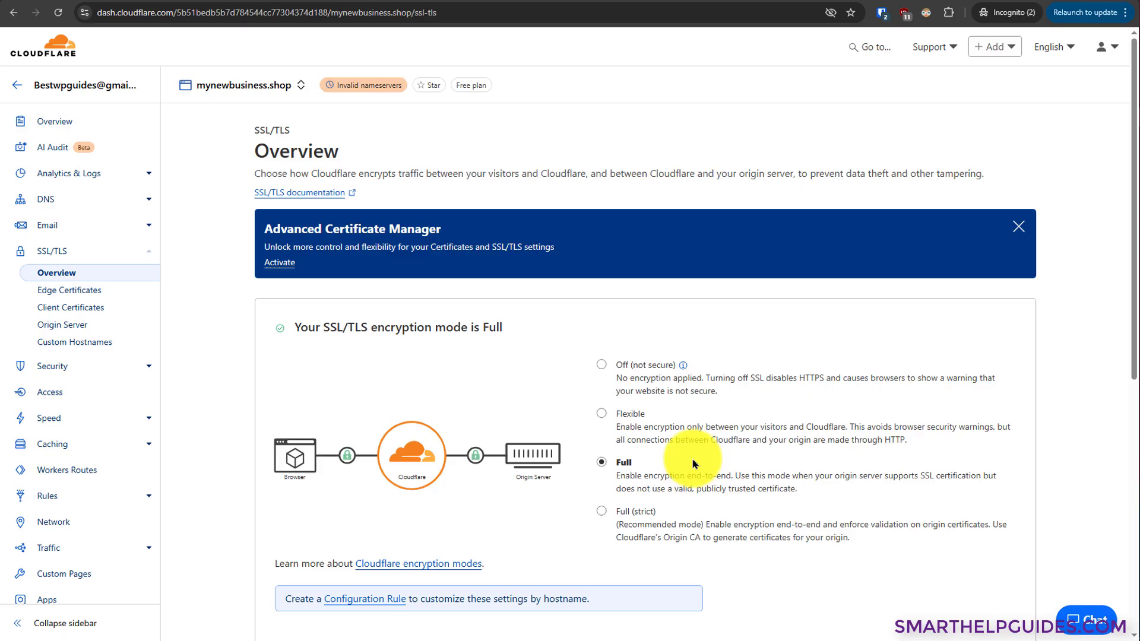
scroll(682, 383, "down", 1)
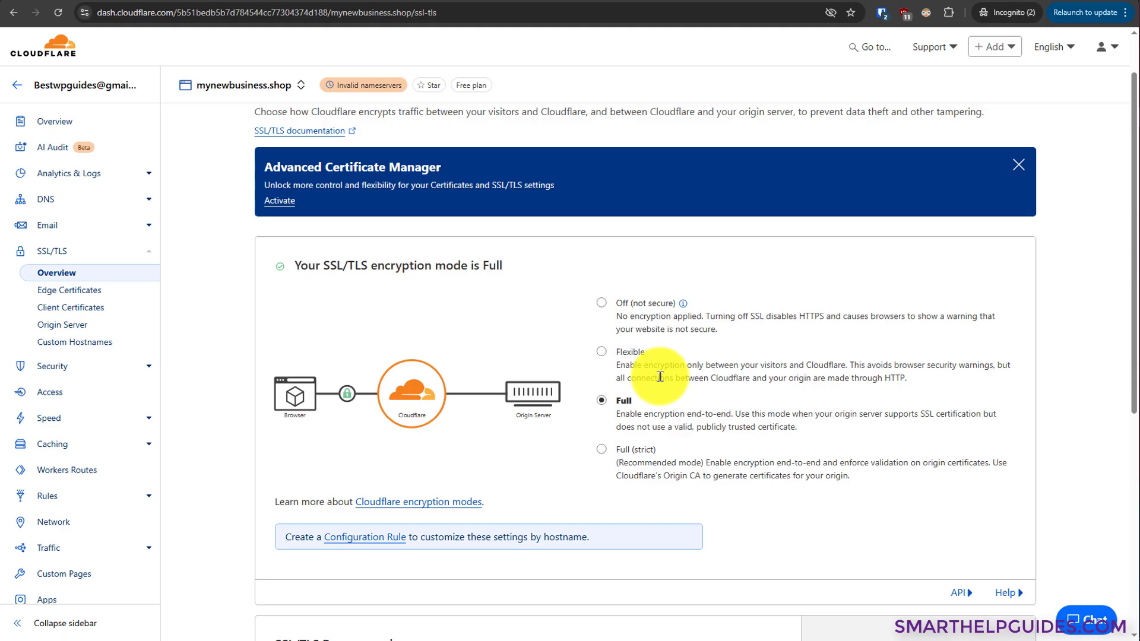
scroll(660, 377, "down", 5)
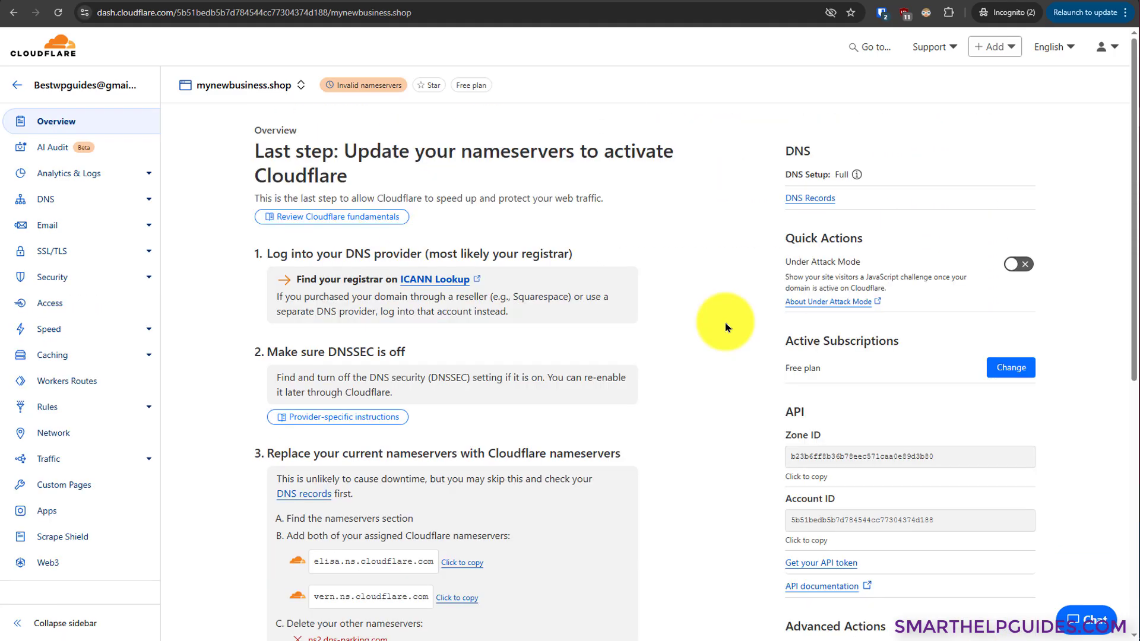